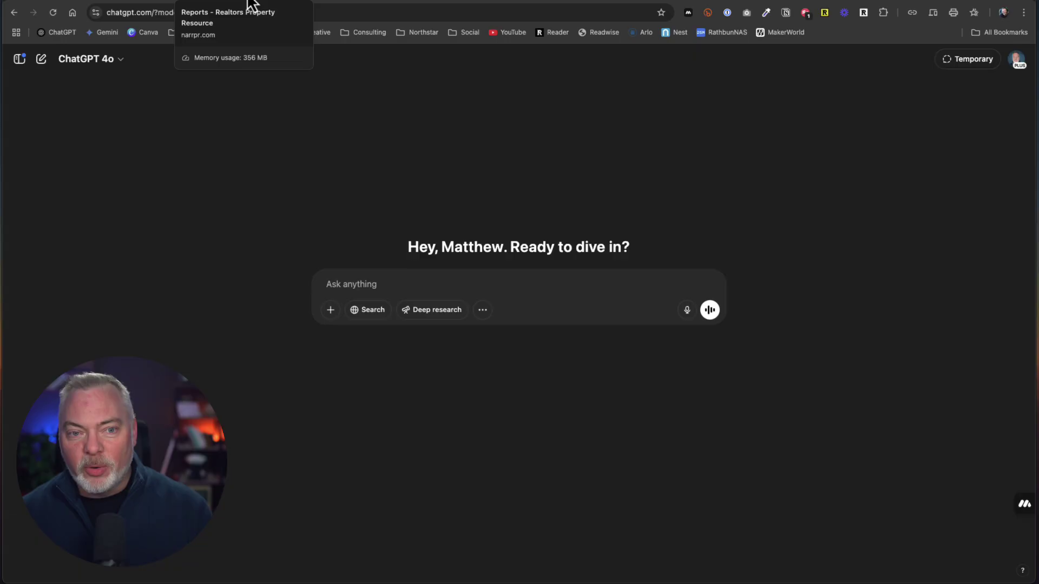
- In Realtors Property Resource, go Home and choose Property Report from the Reports list
{"action": "left_click", "coordinate": [250, 5]}
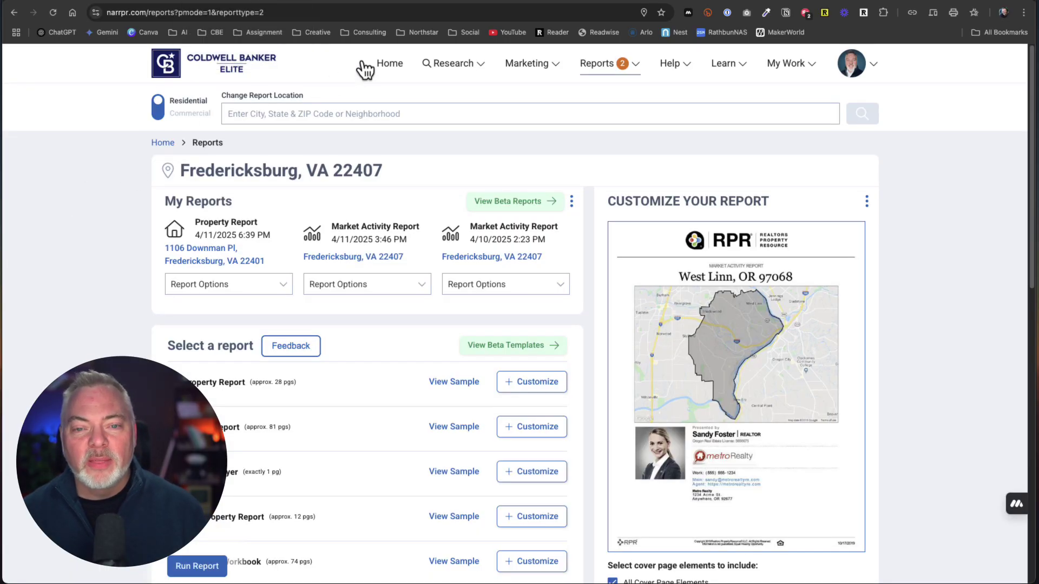
{"action": "left_click", "coordinate": [364, 69]}
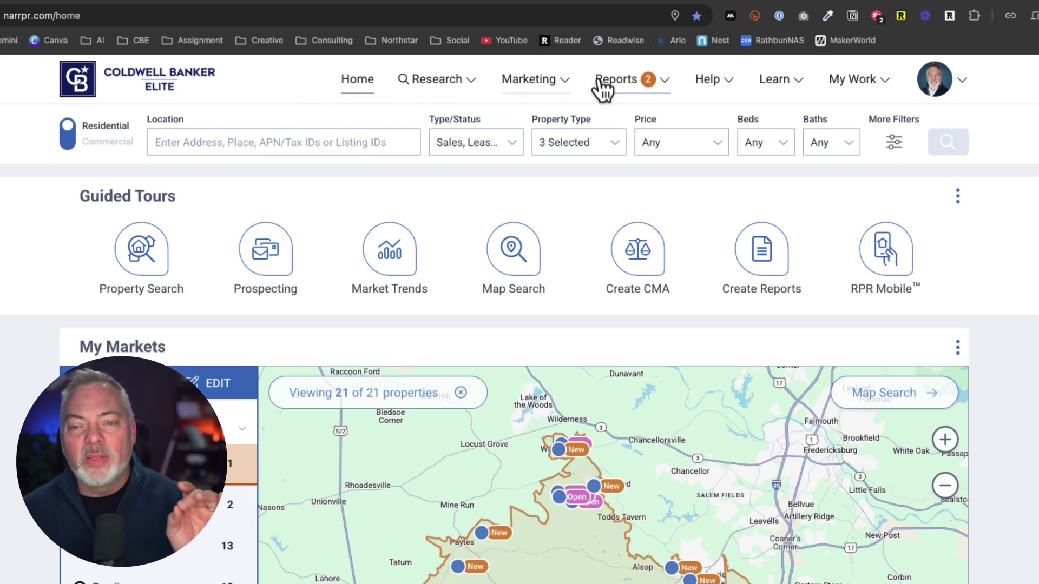
{"action": "left_click", "coordinate": [669, 82]}
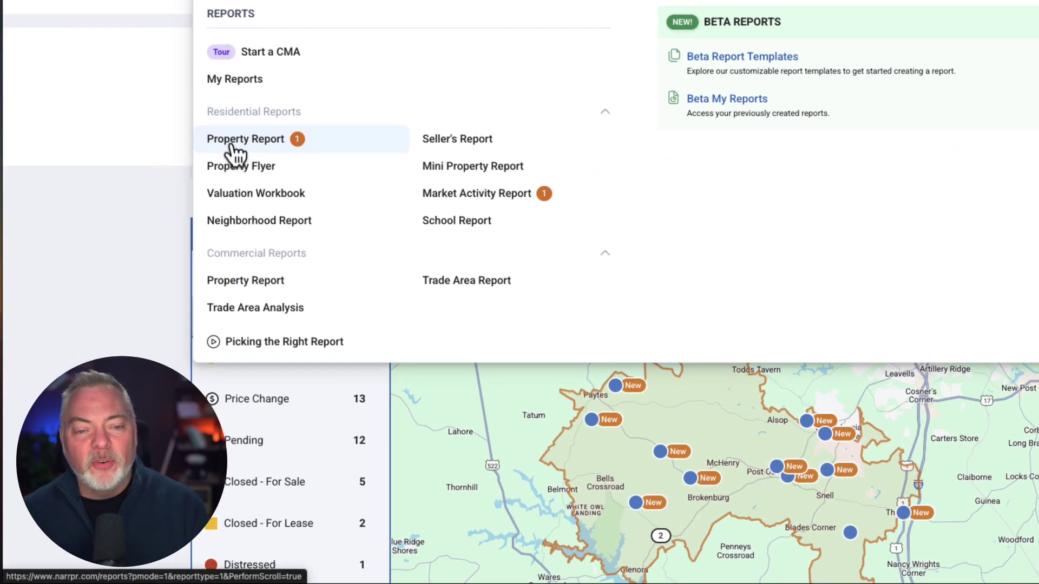
{"action": "left_click", "coordinate": [233, 146]}
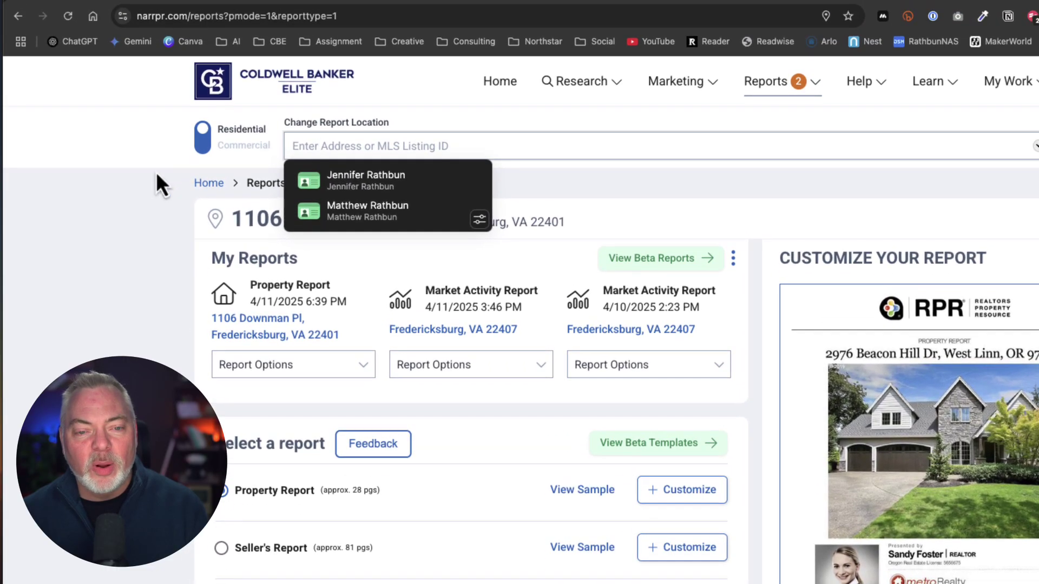
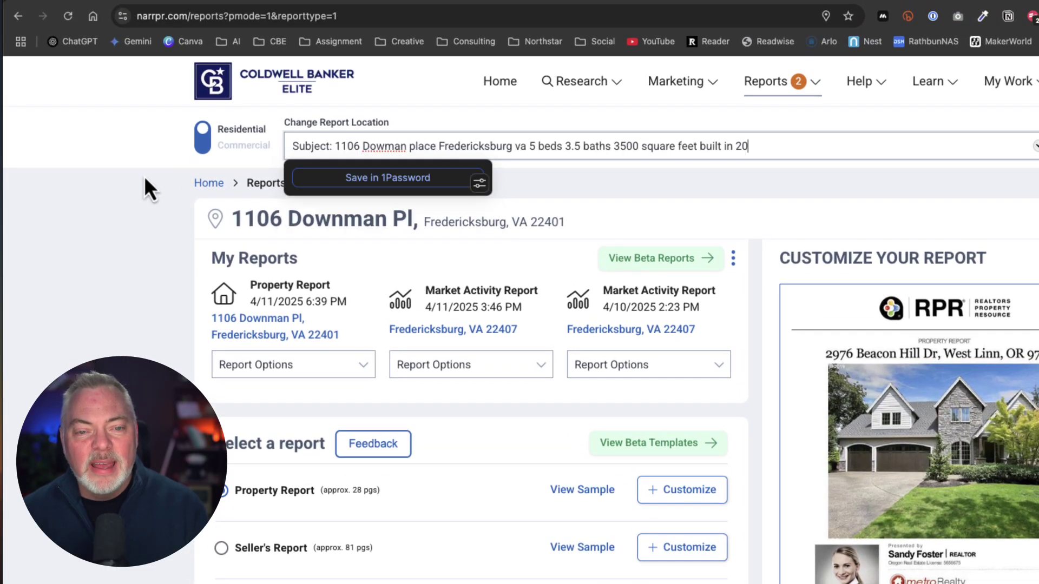
- Clear the pasted subject-property text from the Change Report Location search and dismiss the popups
{"action": "left_click", "coordinate": [149, 190]}
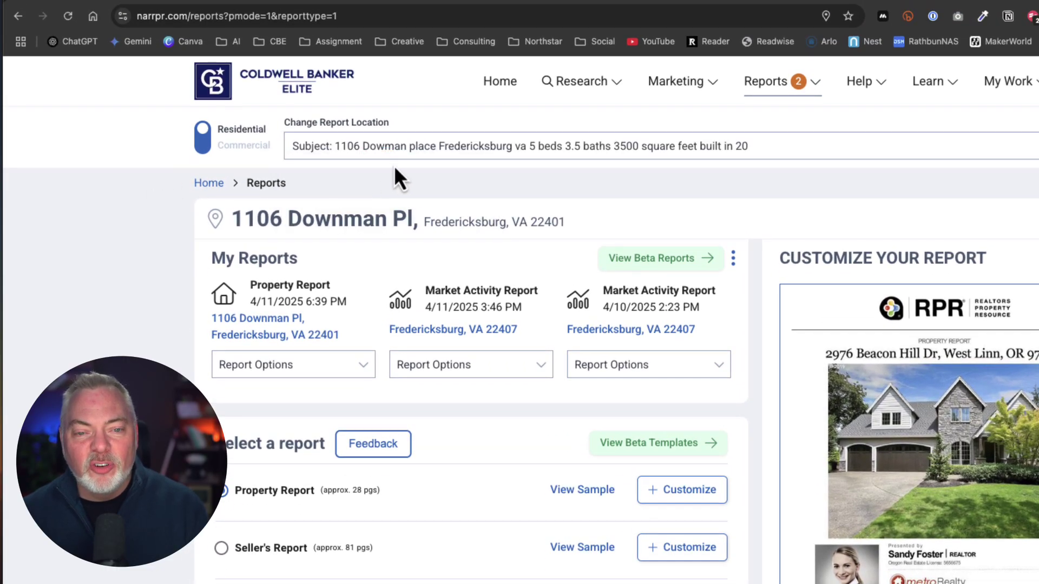
{"action": "triple_click", "coordinate": [775, 148]}
{"action": "key", "text": "BackSpace"}
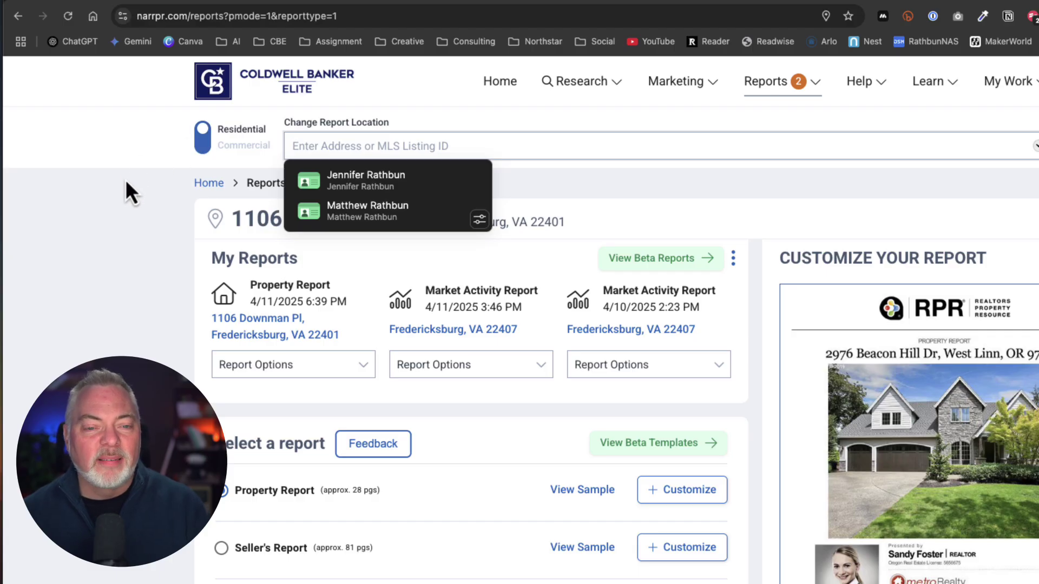
{"action": "left_click", "coordinate": [126, 181]}
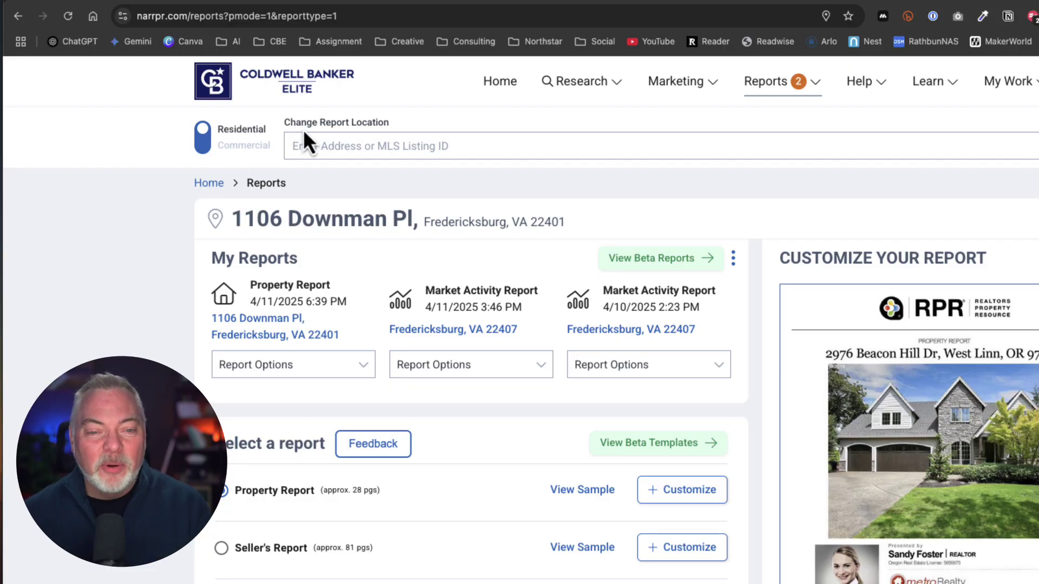
{"action": "scroll", "coordinate": [470, 324], "scroll_direction": "down", "scroll_amount": 2}
{"action": "scroll", "coordinate": [264, 375], "scroll_direction": "down", "scroll_amount": 3}
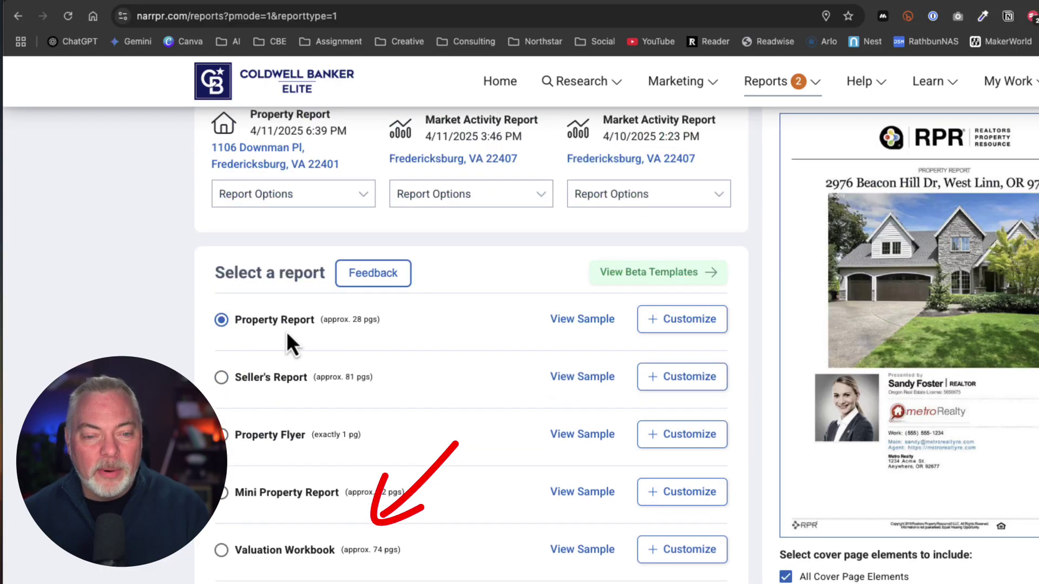
{"action": "scroll", "coordinate": [287, 331], "scroll_direction": "down", "scroll_amount": 5}
{"action": "scroll", "coordinate": [250, 568], "scroll_direction": "up", "scroll_amount": 2}
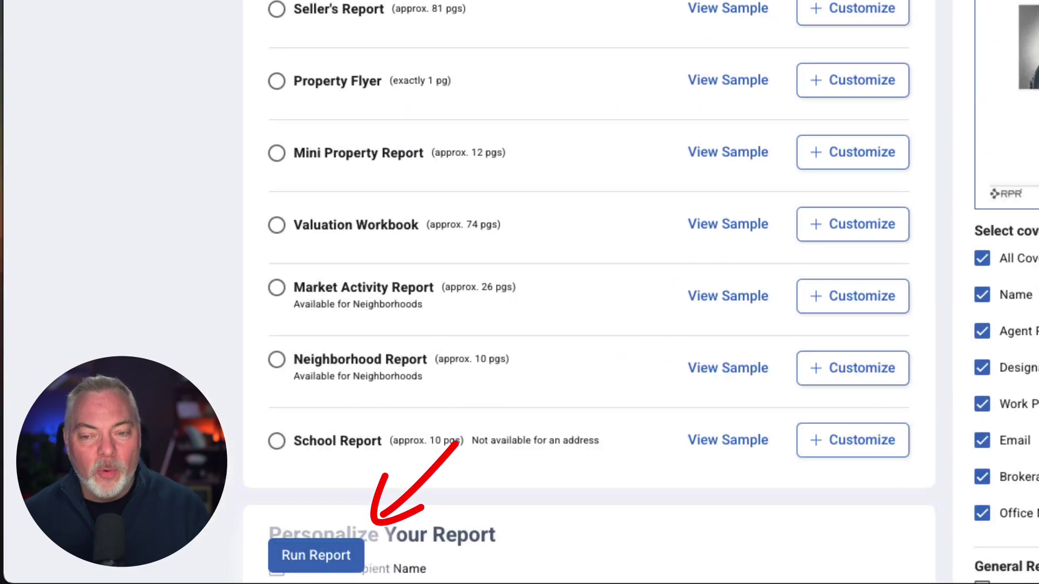
{"action": "scroll", "coordinate": [271, 206], "scroll_direction": "up", "scroll_amount": 5}
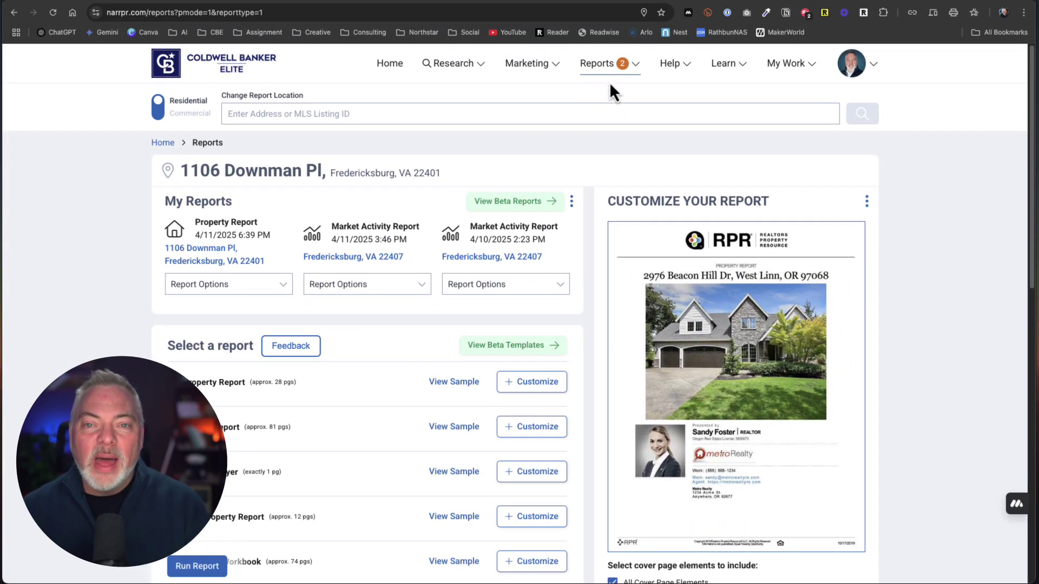
- Choose Market Activity Report and set the report location to Fredericksburg, VA 22401
{"action": "left_click", "coordinate": [637, 66]}
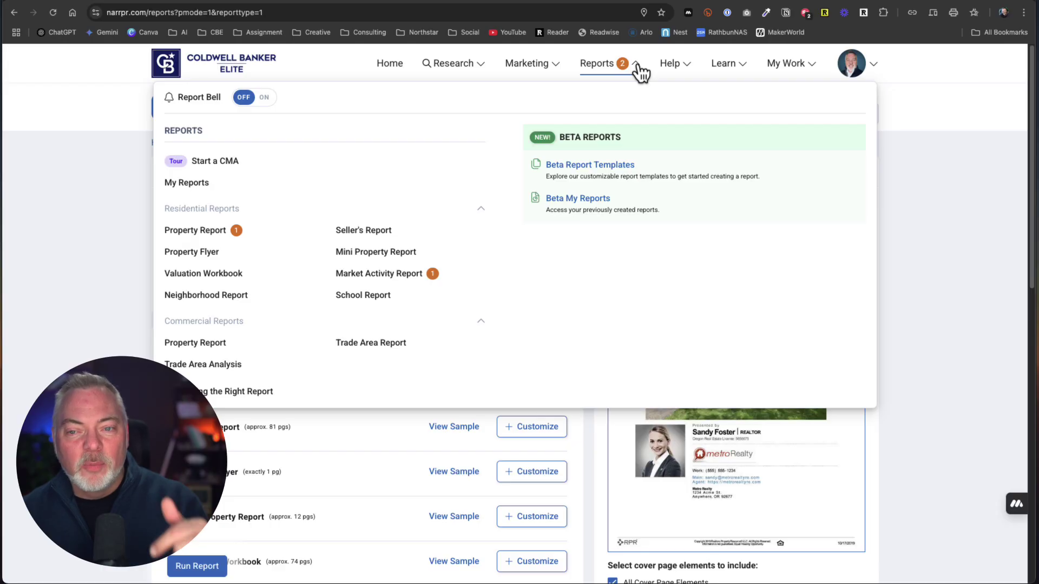
{"action": "left_click", "coordinate": [348, 279]}
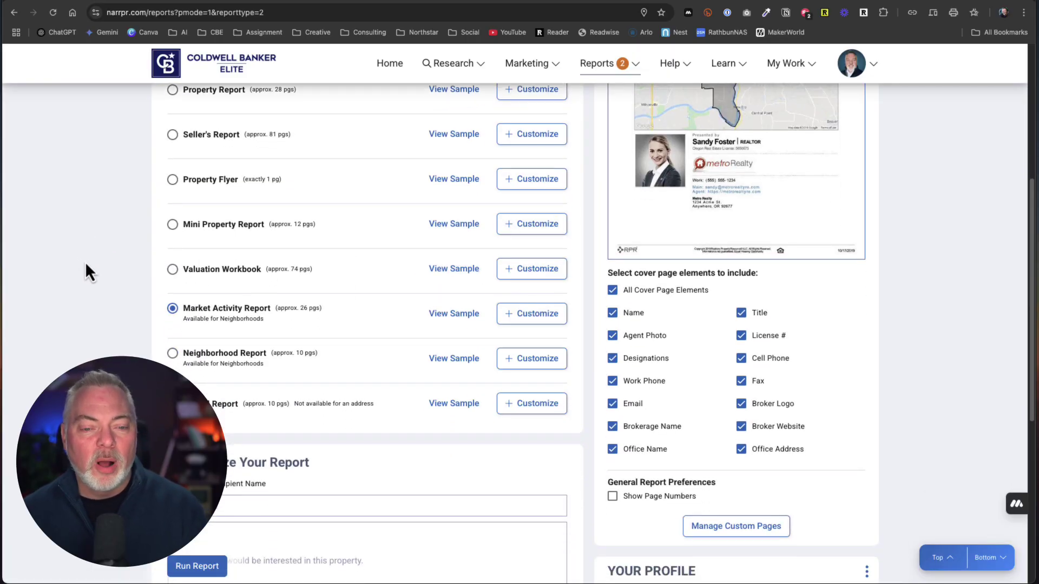
{"action": "scroll", "coordinate": [213, 319], "scroll_direction": "up", "scroll_amount": 5}
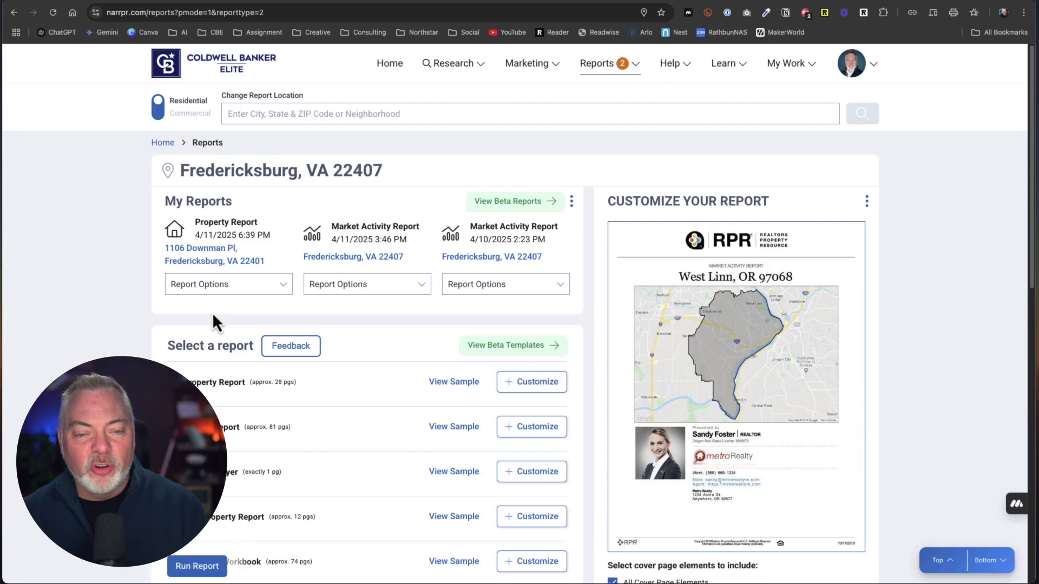
{"action": "left_click", "coordinate": [267, 111]}
{"action": "type", "text": "22"}
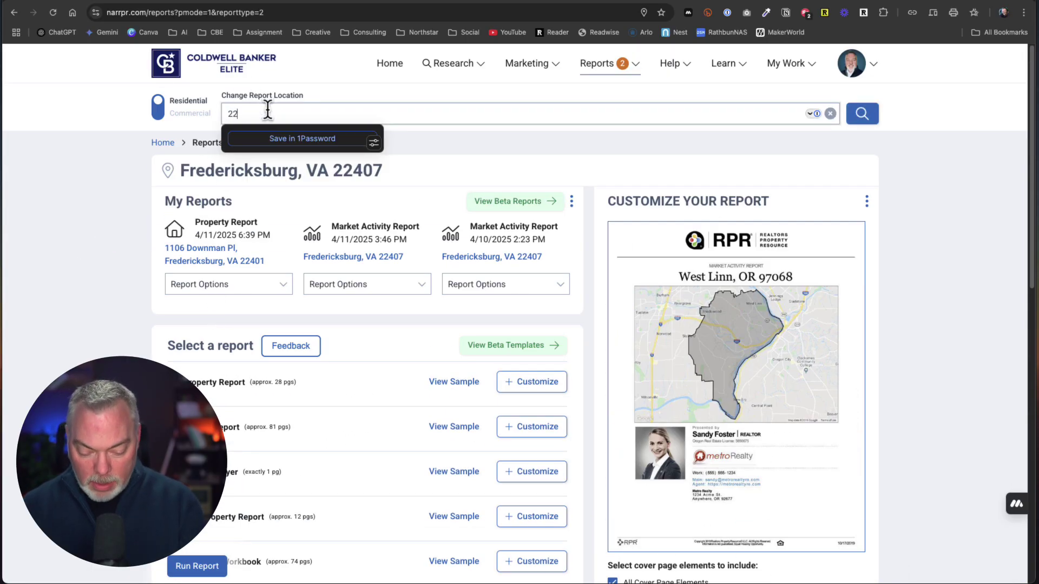
{"action": "type", "text": "401"}
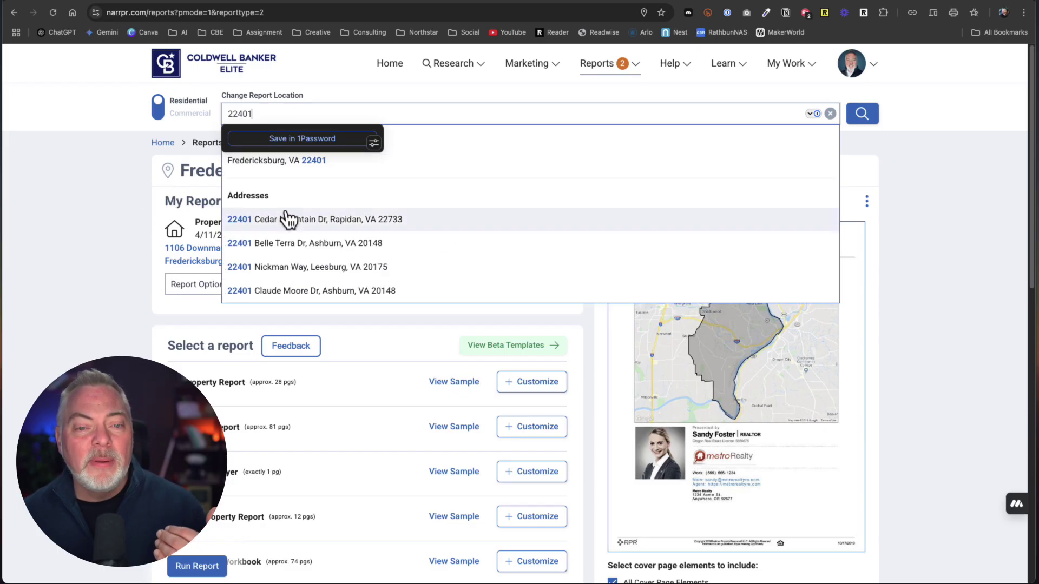
{"action": "left_click", "coordinate": [346, 161]}
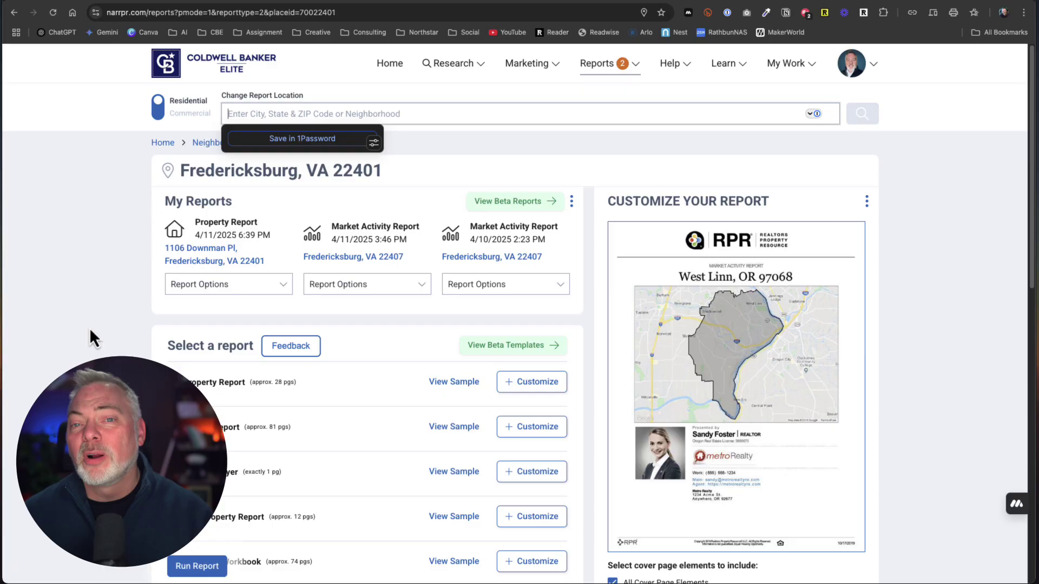
- Select the Market Activity Report for 22401, re-picking it from the report types
{"action": "scroll", "coordinate": [86, 320], "scroll_direction": "down", "scroll_amount": 1}
{"action": "scroll", "coordinate": [85, 320], "scroll_direction": "down", "scroll_amount": 5}
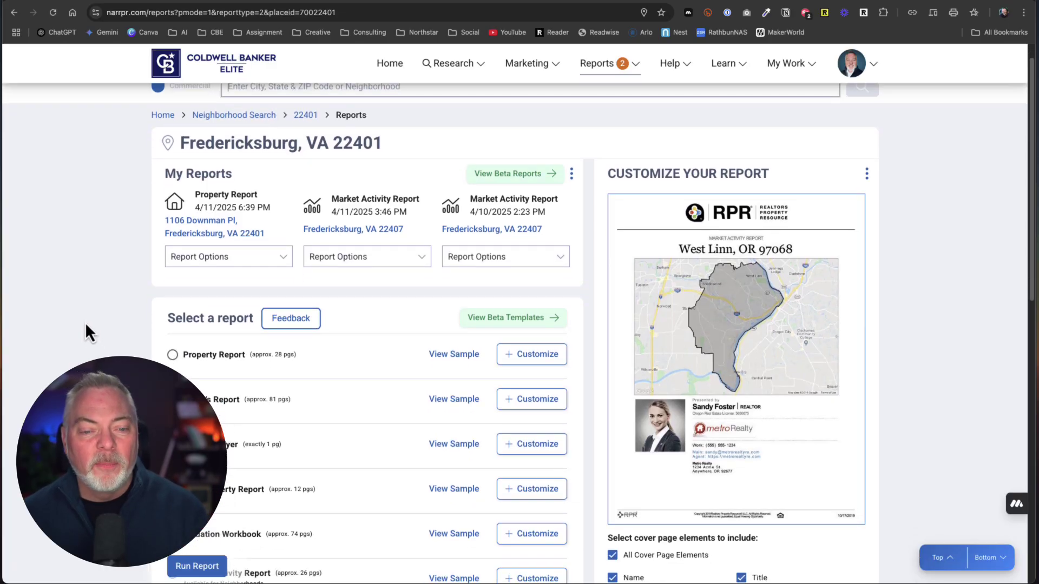
{"action": "scroll", "coordinate": [78, 329], "scroll_direction": "down", "scroll_amount": 2}
{"action": "left_click", "coordinate": [240, 367]}
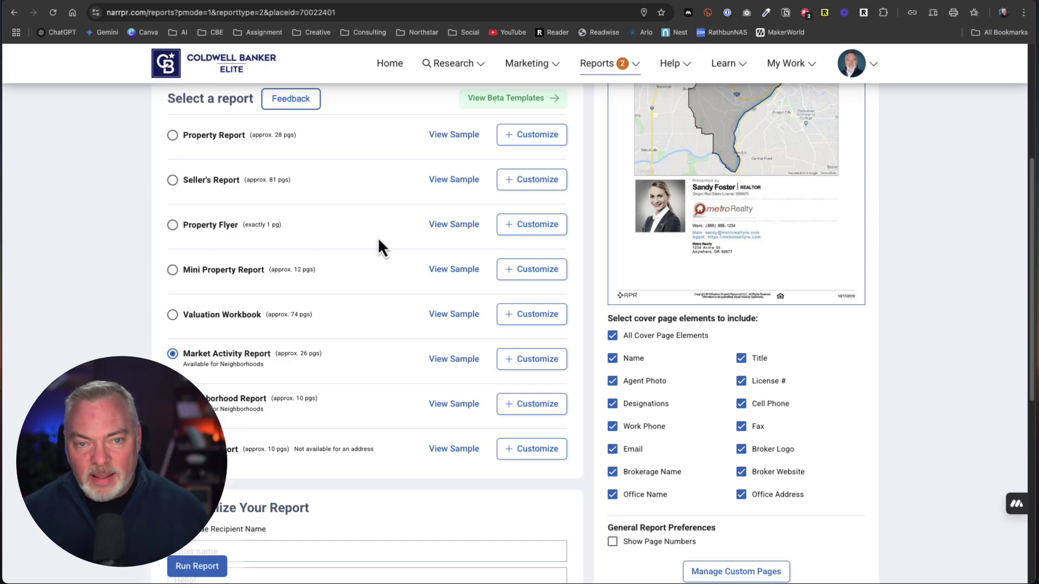
{"action": "scroll", "coordinate": [81, 303], "scroll_direction": "down", "scroll_amount": 1}
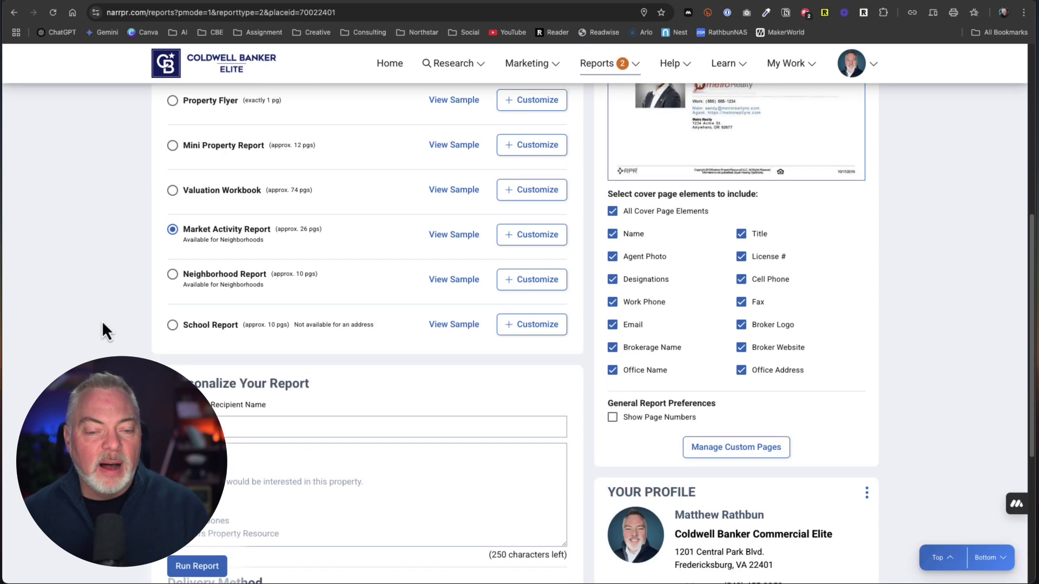
{"action": "scroll", "coordinate": [112, 336], "scroll_direction": "up", "scroll_amount": 5}
{"action": "scroll", "coordinate": [111, 336], "scroll_direction": "down", "scroll_amount": 5}
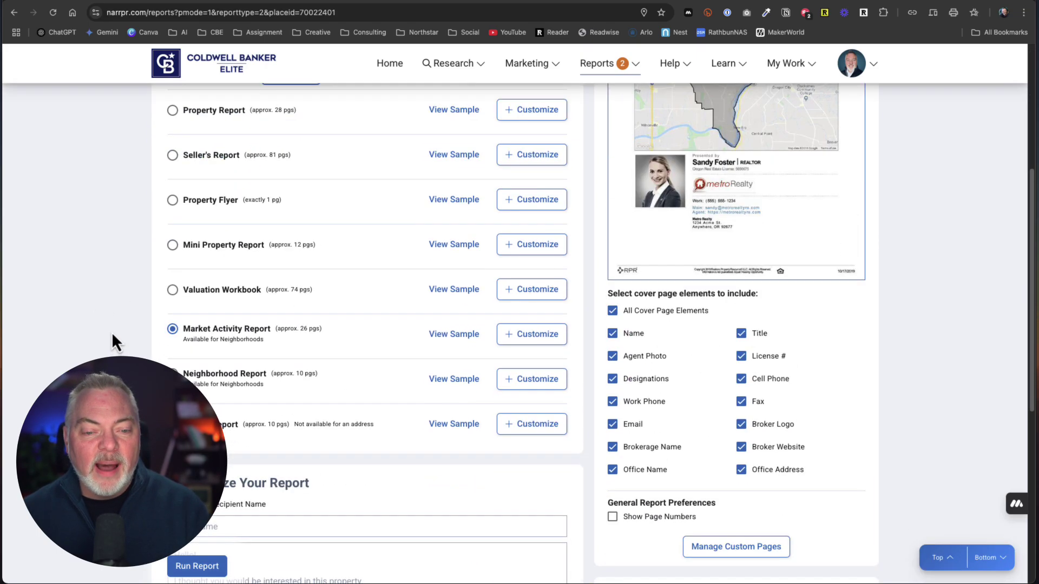
{"action": "scroll", "coordinate": [134, 353], "scroll_direction": "up", "scroll_amount": 5}
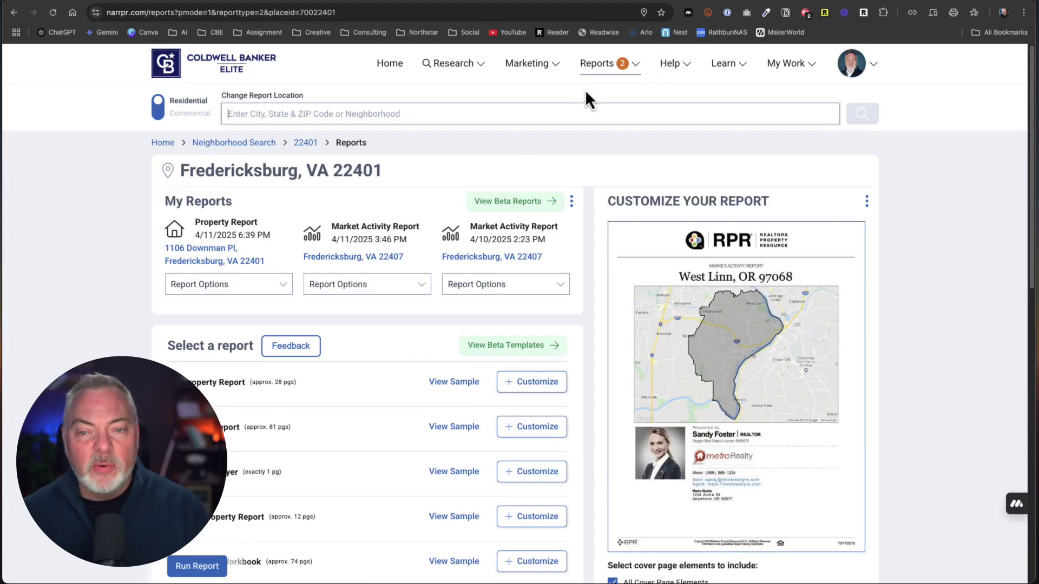
{"action": "left_click", "coordinate": [599, 68]}
{"action": "left_click", "coordinate": [421, 280]}
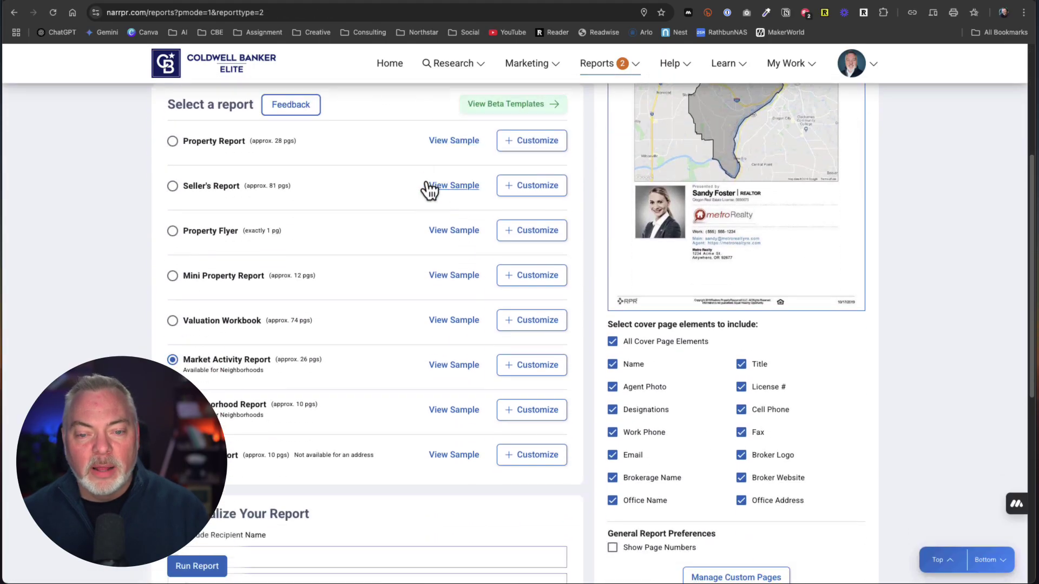
{"action": "scroll", "coordinate": [244, 327], "scroll_direction": "up", "scroll_amount": 5}
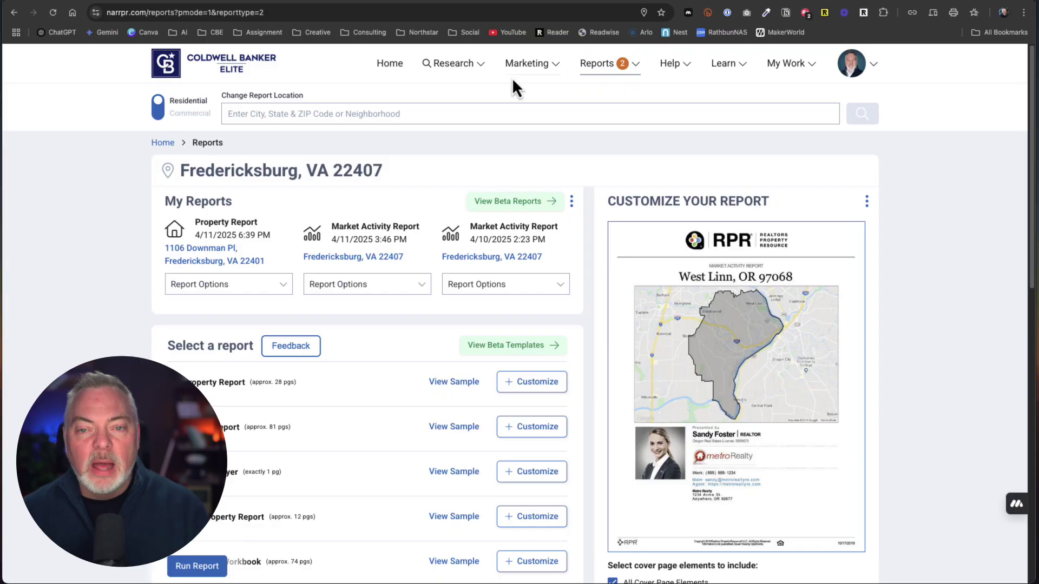
- In Bright MLS, set the subdivision to IDLEWILD (FREDERICKSBURG CITY VA)
{"action": "left_click", "coordinate": [353, 7]}
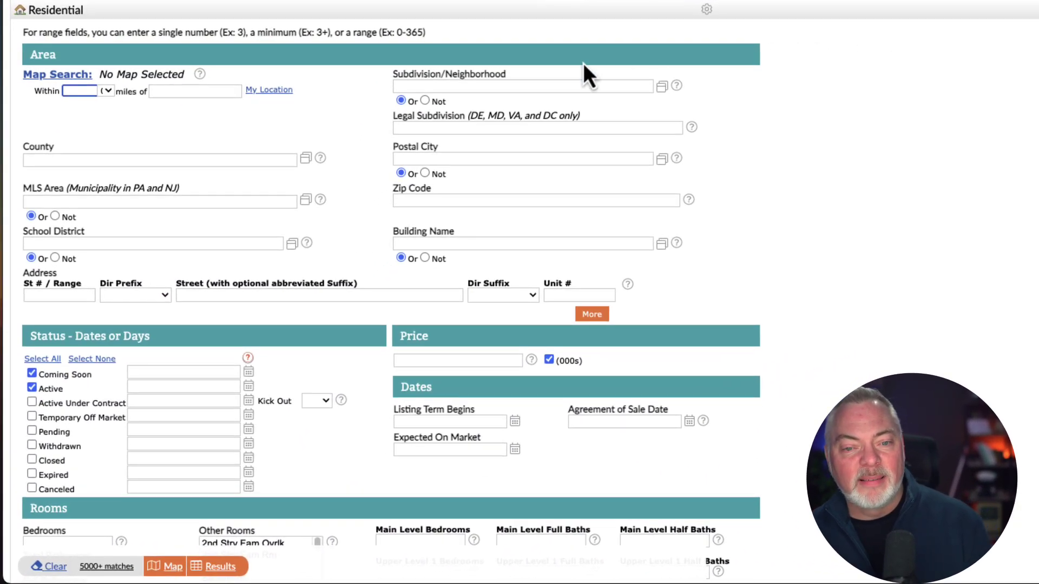
{"action": "left_click", "coordinate": [519, 87]}
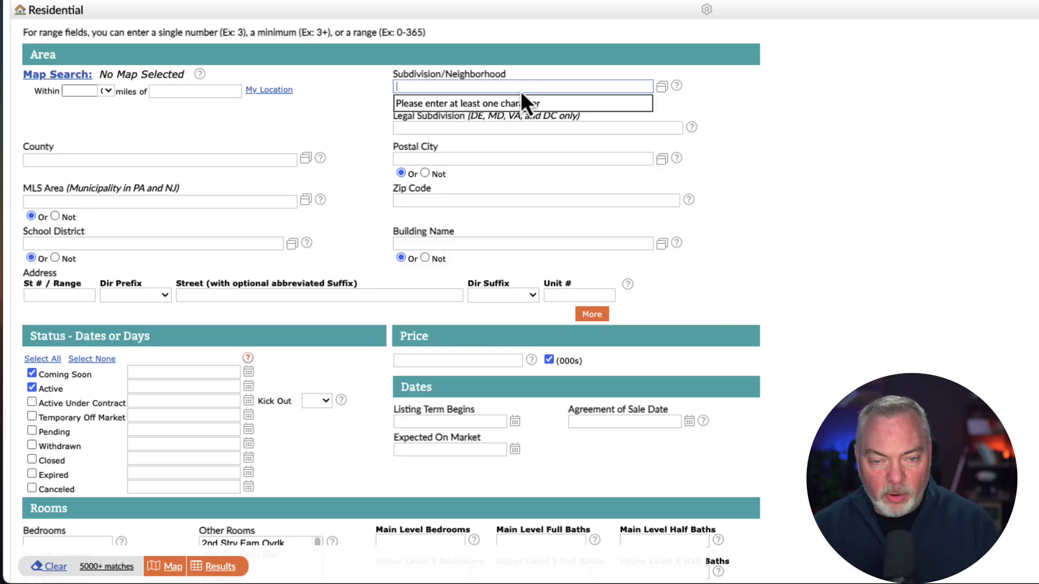
{"action": "type", "text": "idlewild"}
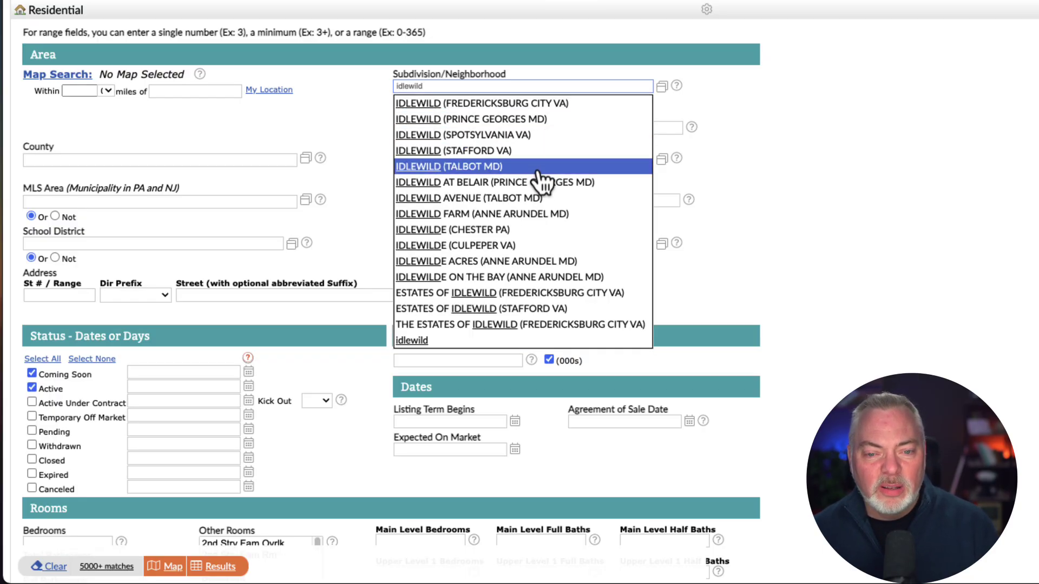
{"action": "left_click", "coordinate": [543, 102]}
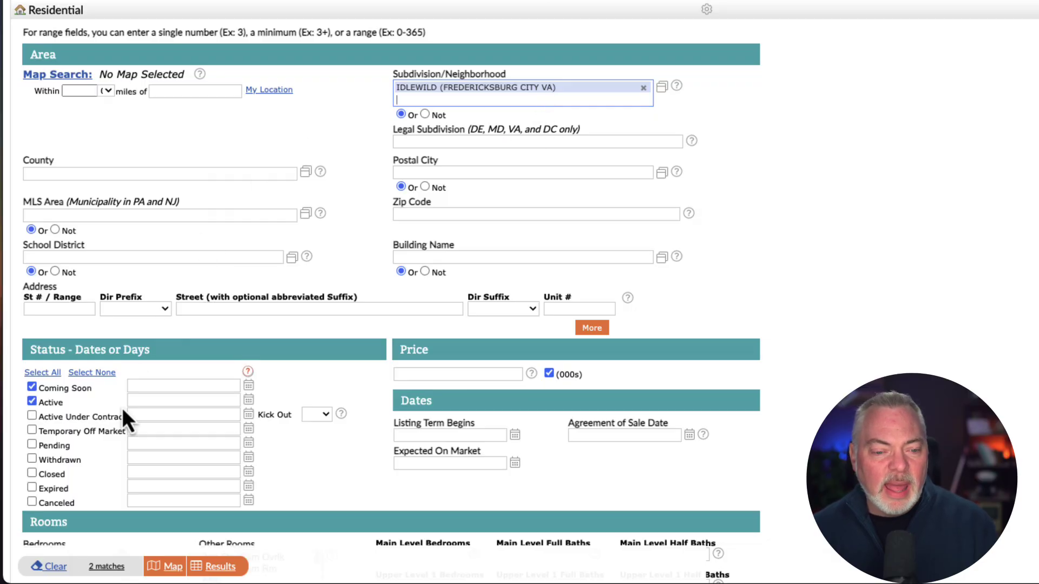
{"action": "scroll", "coordinate": [154, 349], "scroll_direction": "down", "scroll_amount": 2}
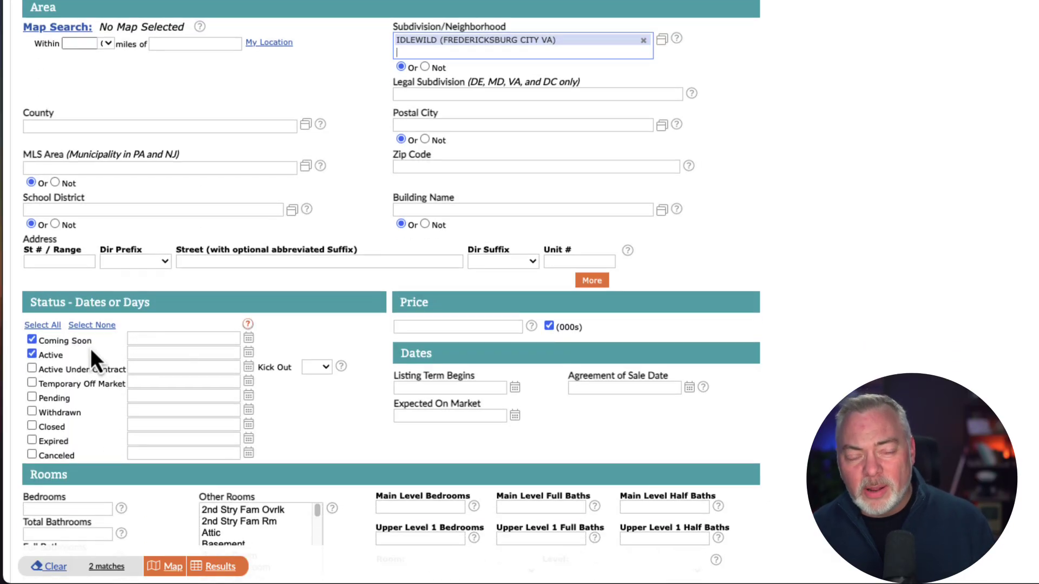
- Include Active Under Contract, Temporary Off Market, Pending and Closed (0-180) statuses and show results
{"action": "left_click", "coordinate": [47, 368]}
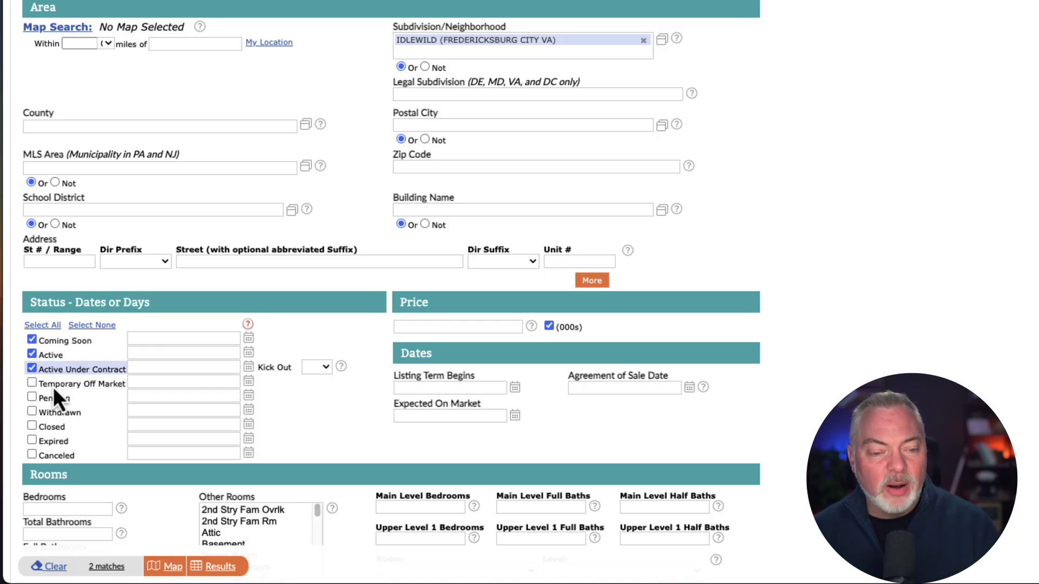
{"action": "left_click", "coordinate": [53, 386]}
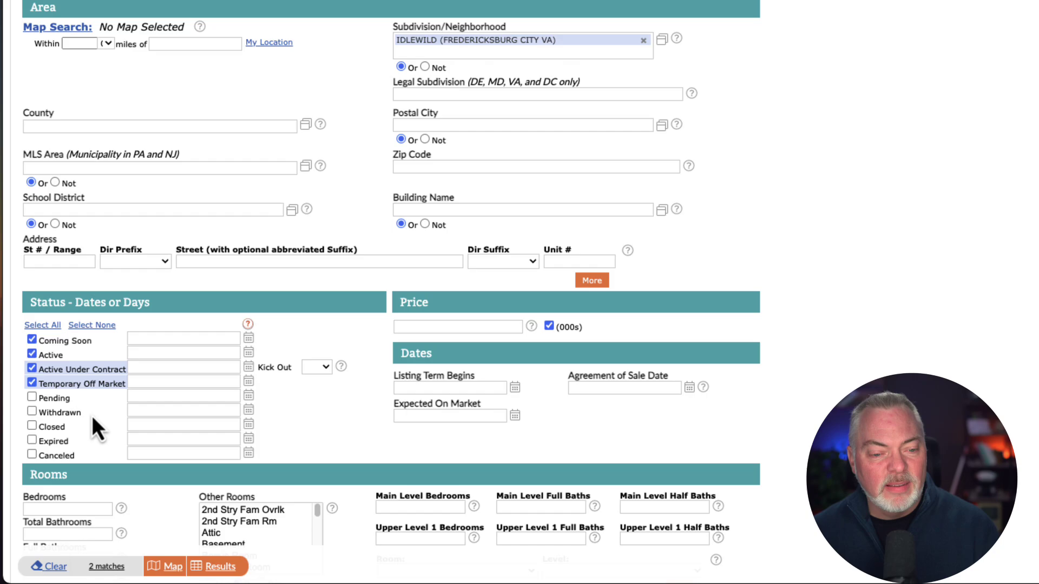
{"action": "left_click", "coordinate": [44, 400]}
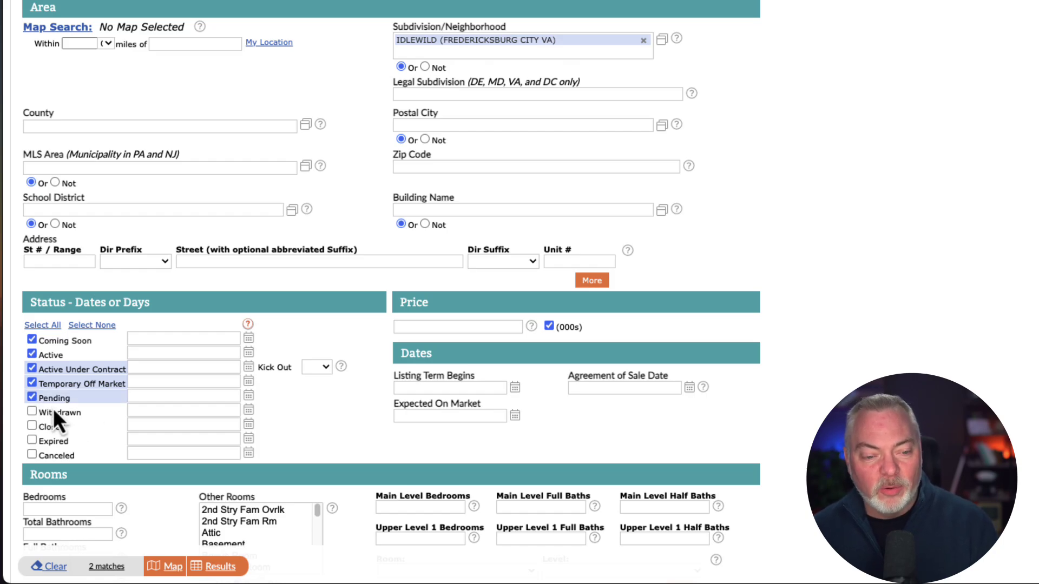
{"action": "left_click", "coordinate": [33, 428]}
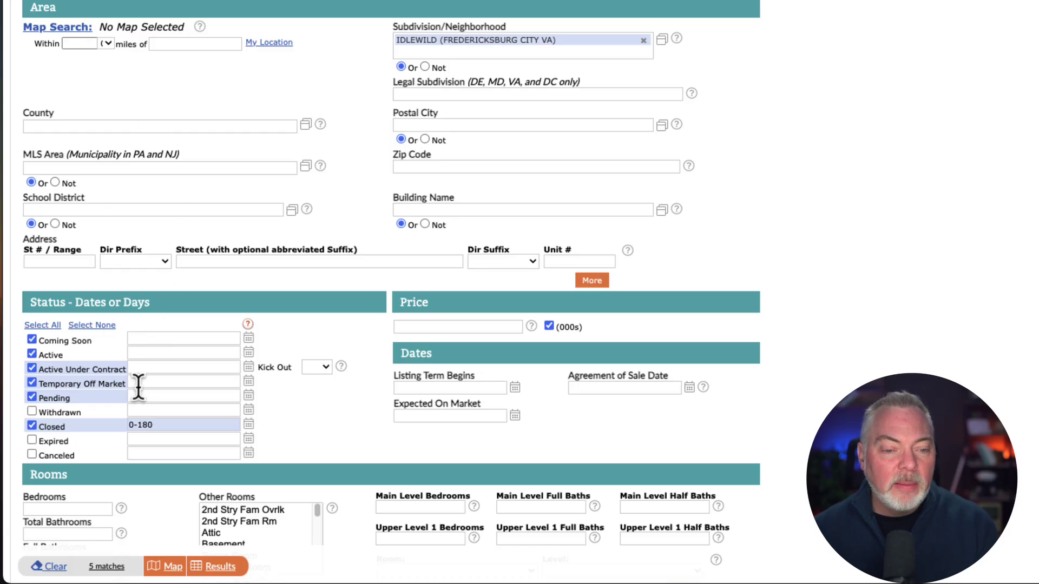
{"action": "left_click", "coordinate": [220, 566]}
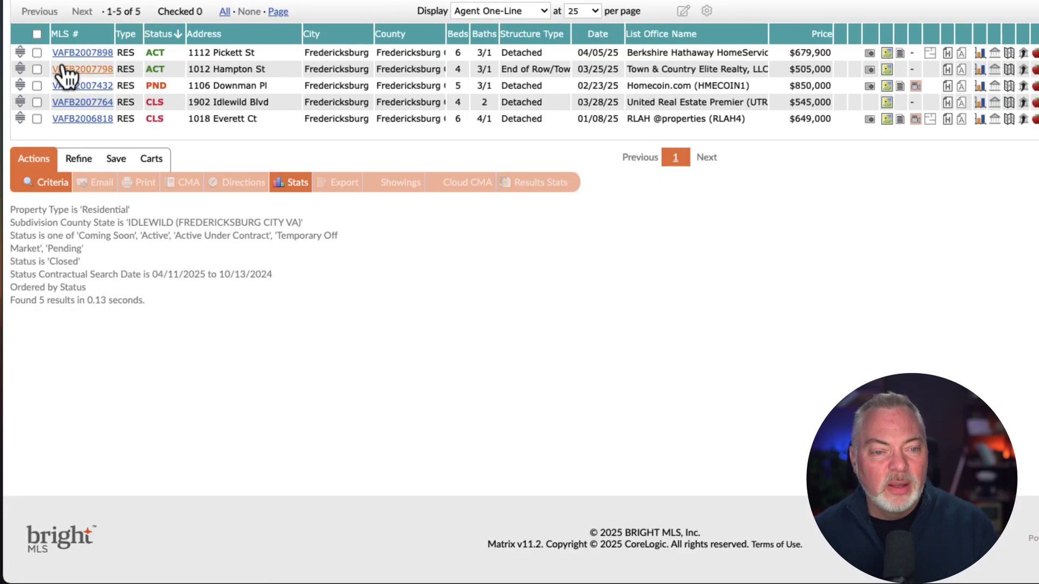
{"action": "left_click", "coordinate": [37, 34]}
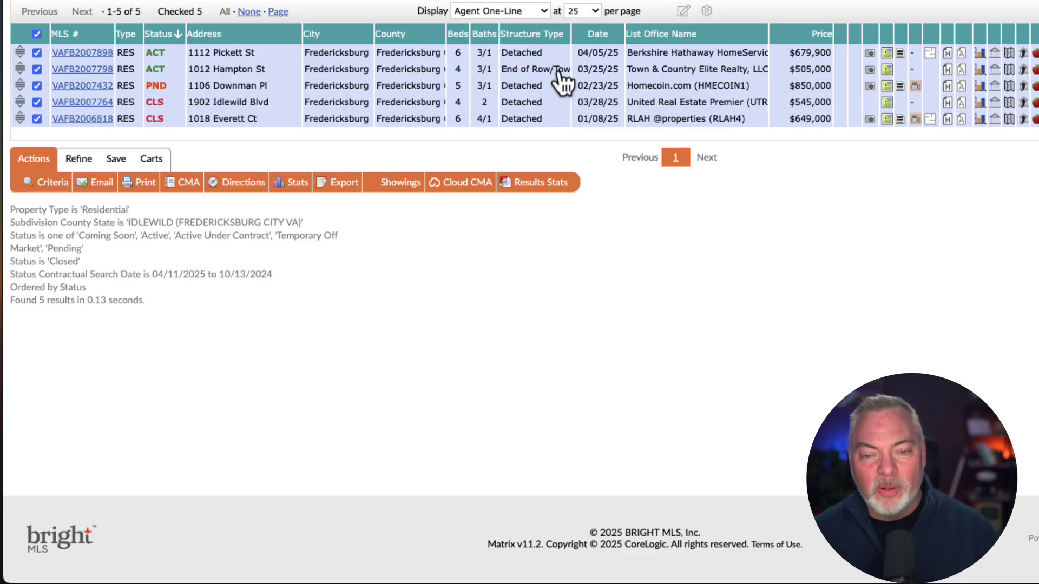
{"action": "left_click", "coordinate": [37, 70]}
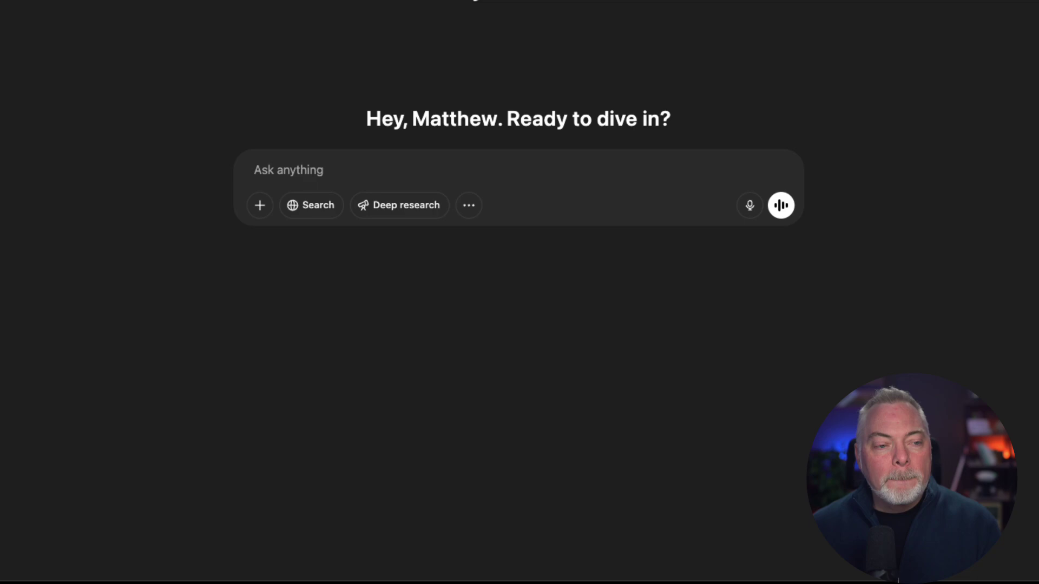
{"action": "left_click_drag", "start_coordinate": [481, 3], "coordinate": [388, 169]}
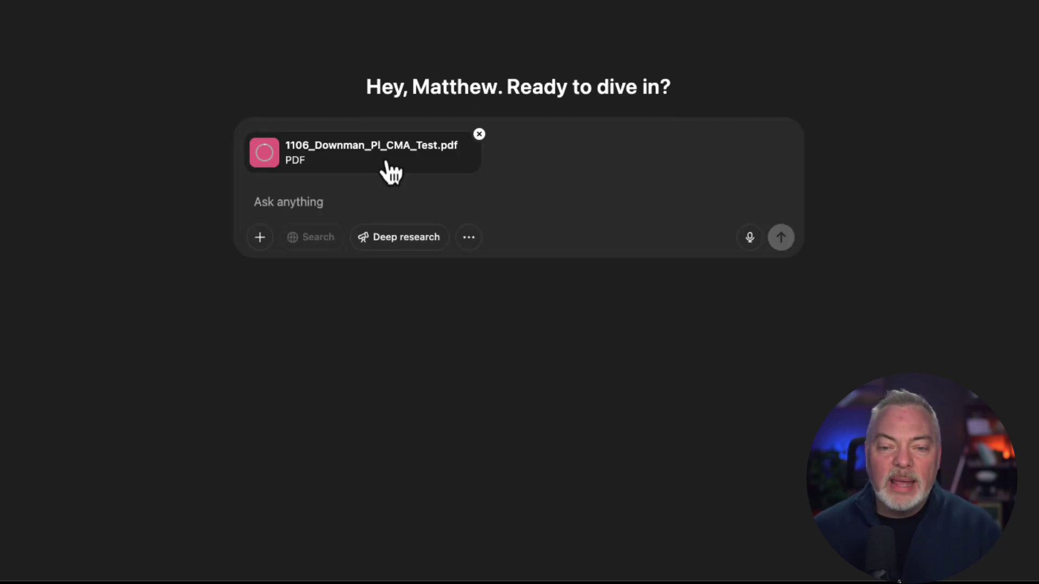
{"action": "left_click_drag", "start_coordinate": [541, 3], "coordinate": [552, 165]}
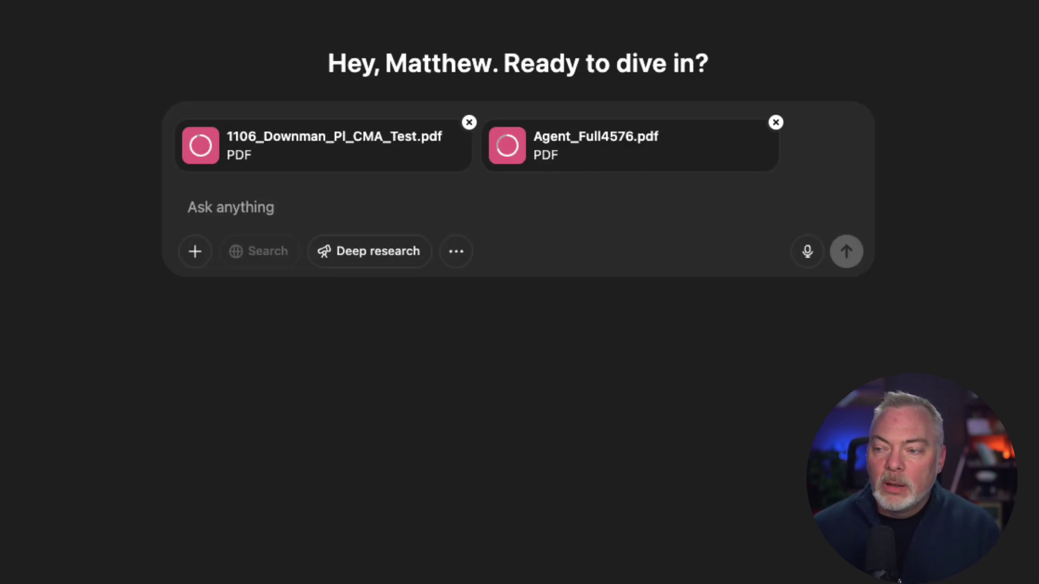
{"action": "left_click_drag", "start_coordinate": [822, 3], "coordinate": [824, 173]}
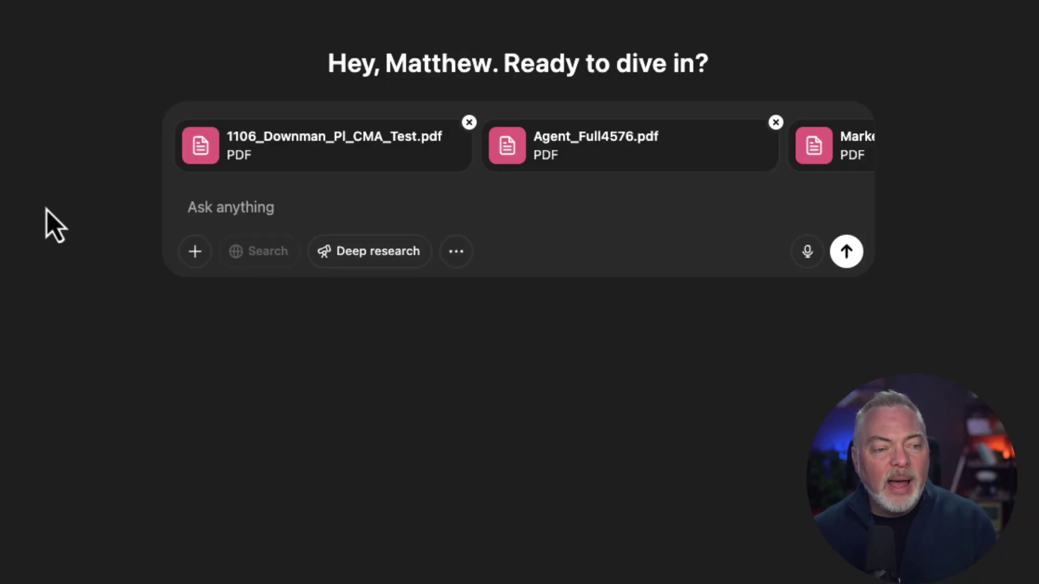
- Paste the top-three comparable homes prompt, then the subject property details on a new line
{"action": "left_click", "coordinate": [352, 203]}
{"action": "type", "text": "Based on the uploaded PDF of sold properties in this [neighborhood], please help me identify the top three most comparable homes to [subject property. Explain why these are the best comps and suggest appropriate pricing adjustments if needed."}
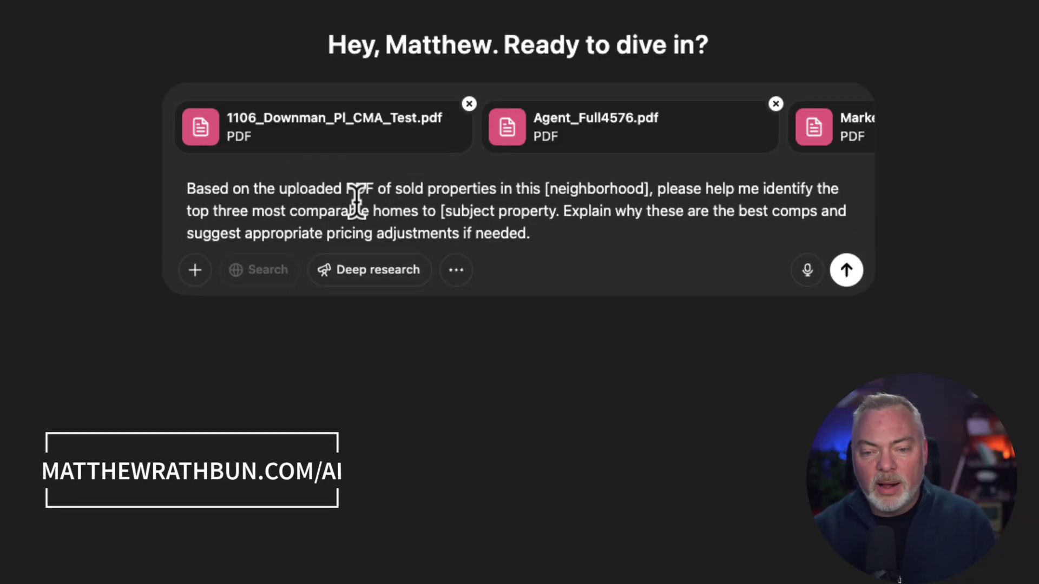
{"action": "key", "text": "shift+Return"}
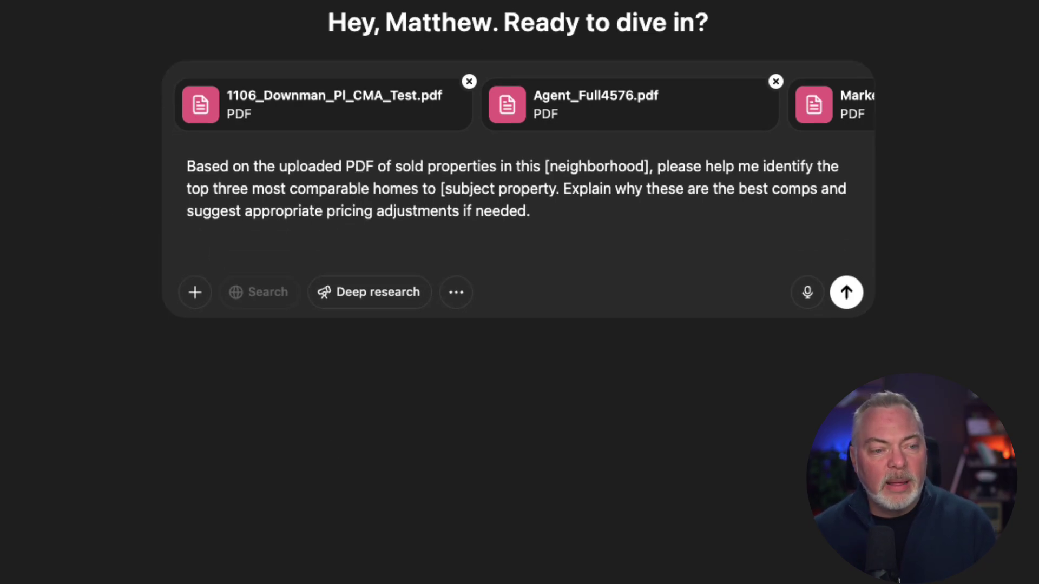
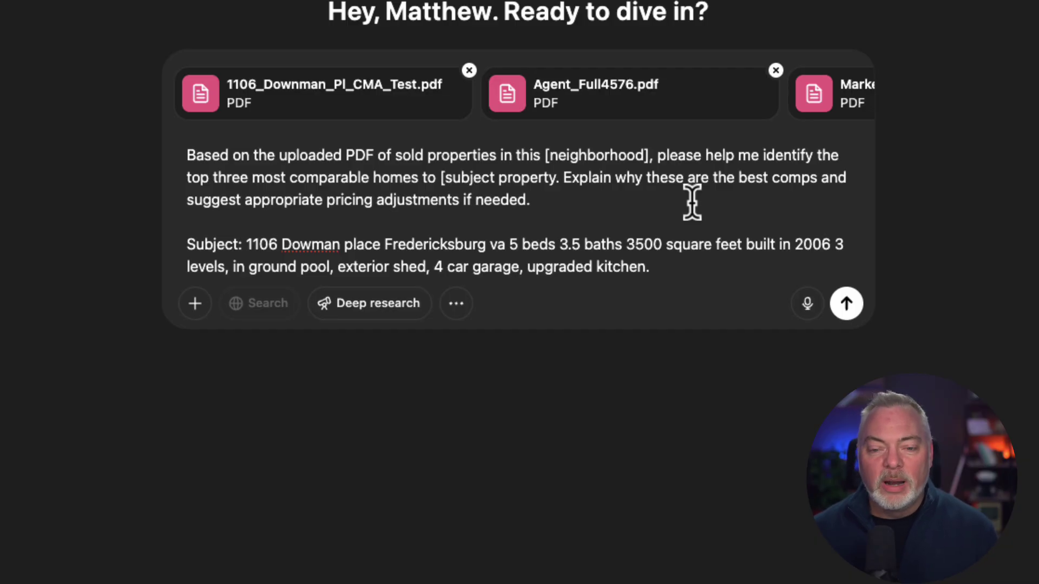
- Send the comps request and scroll across the returned Comparable Properties table's columns
{"action": "left_click", "coordinate": [846, 303]}
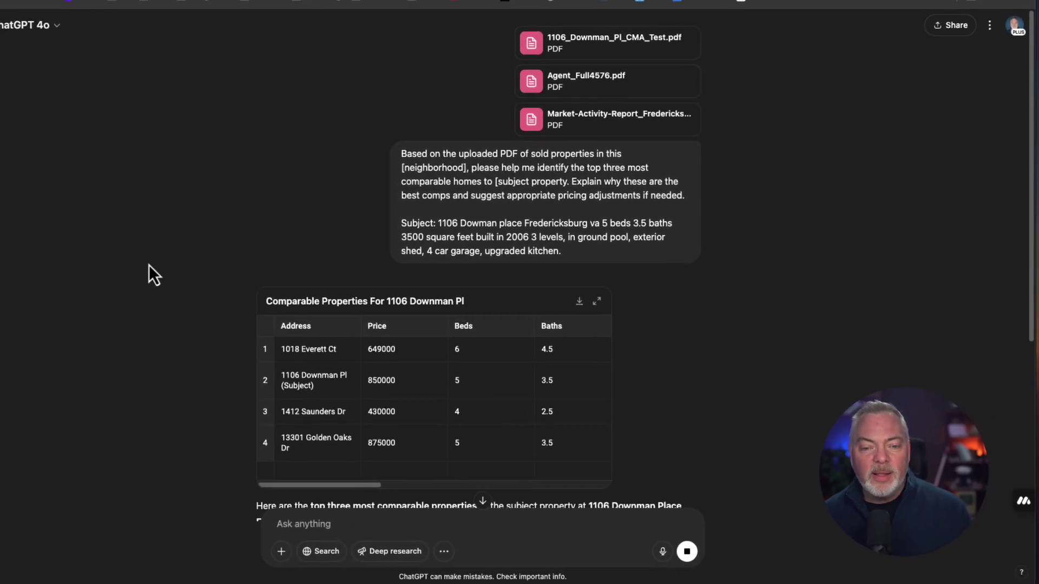
{"action": "scroll", "coordinate": [148, 264], "scroll_direction": "down", "scroll_amount": 3}
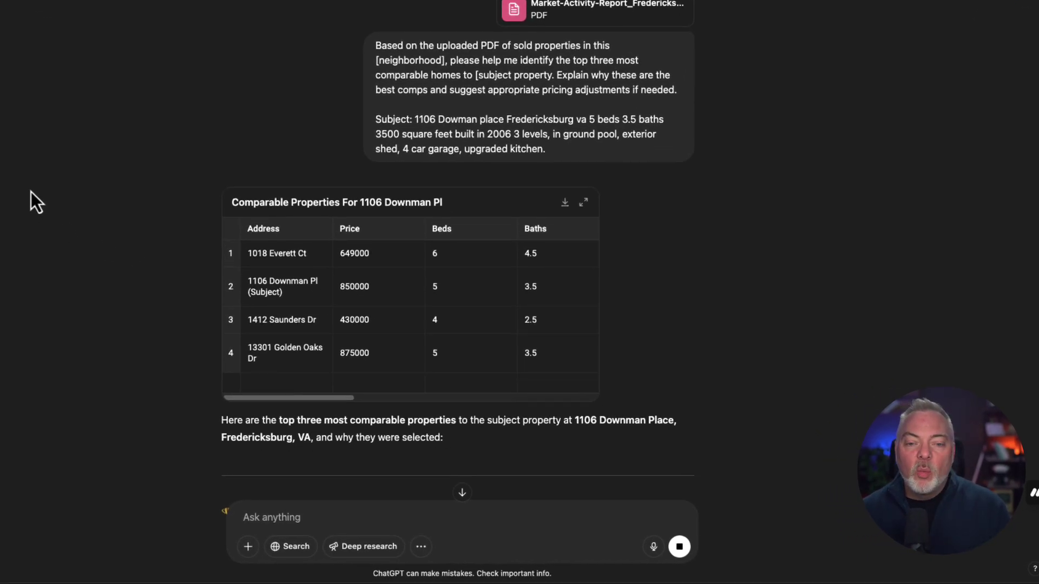
{"action": "scroll", "coordinate": [147, 222], "scroll_direction": "down", "scroll_amount": 1}
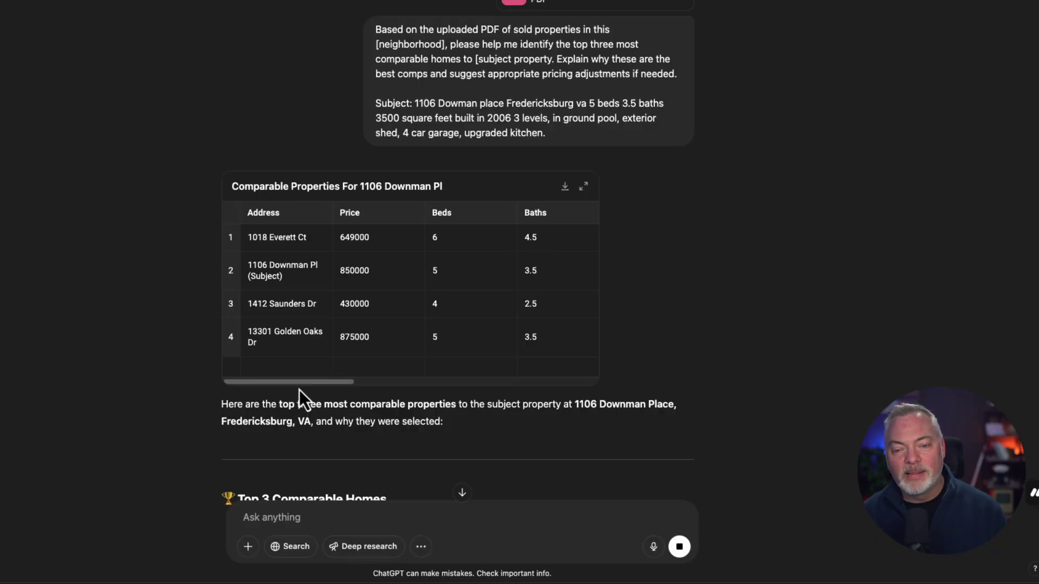
{"action": "left_click_drag", "start_coordinate": [311, 382], "coordinate": [618, 362]}
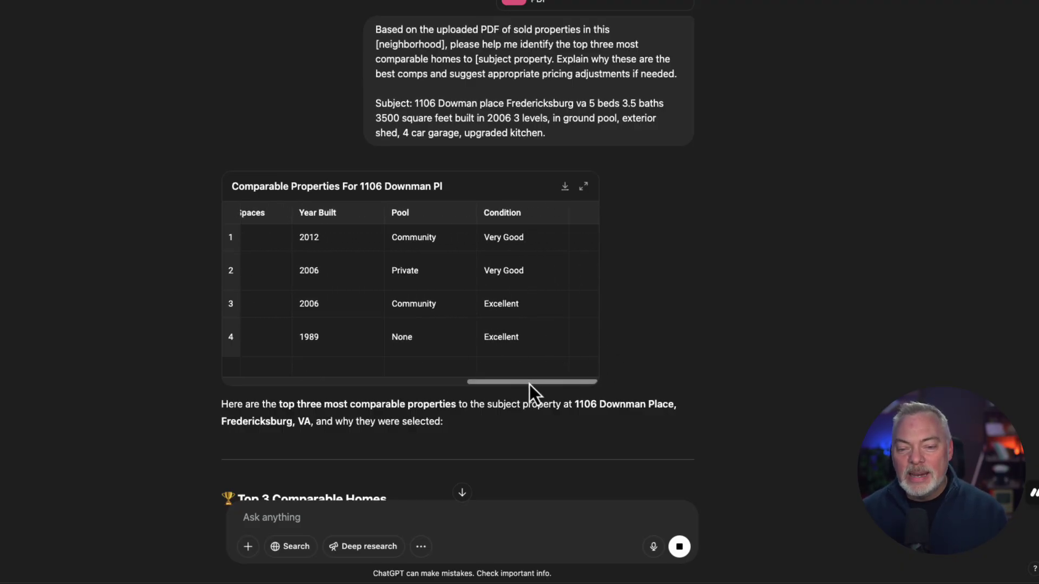
{"action": "left_click_drag", "start_coordinate": [529, 384], "coordinate": [163, 404]}
{"action": "scroll", "coordinate": [120, 361], "scroll_direction": "down", "scroll_amount": 1}
{"action": "scroll", "coordinate": [120, 355], "scroll_direction": "down", "scroll_amount": 6}
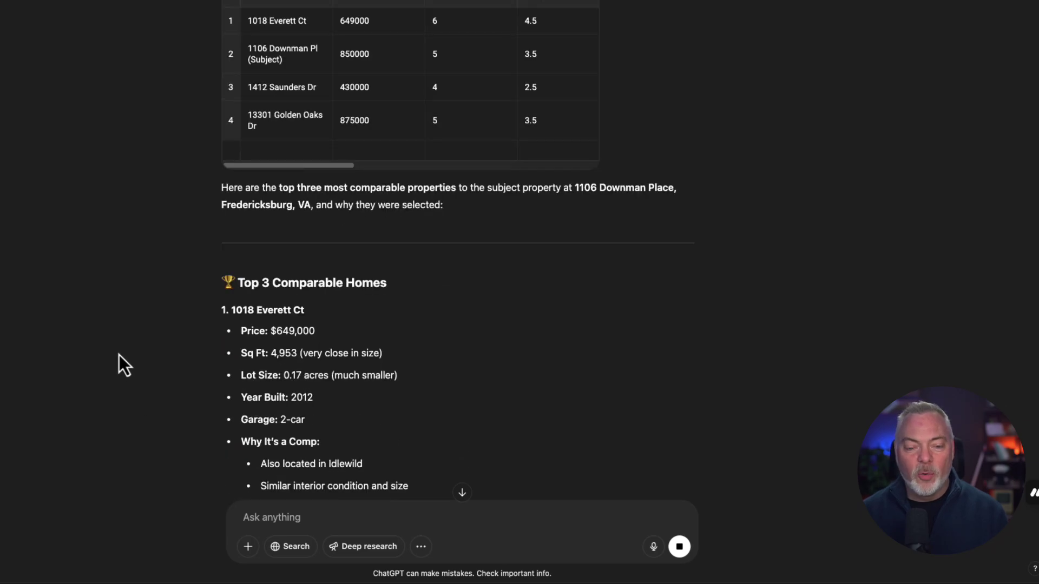
{"action": "scroll", "coordinate": [119, 334], "scroll_direction": "down", "scroll_amount": 1}
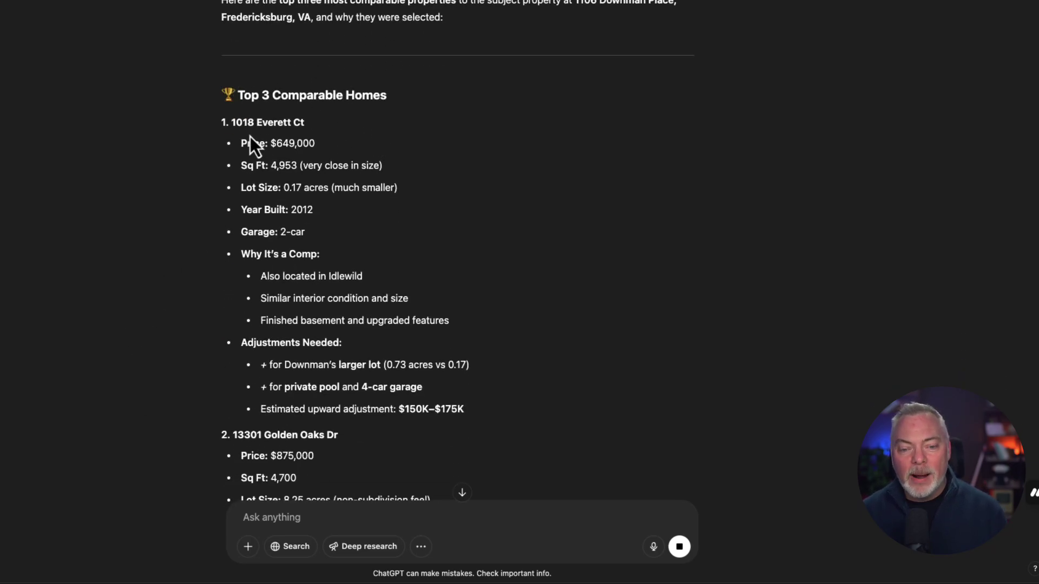
{"action": "scroll", "coordinate": [157, 258], "scroll_direction": "down", "scroll_amount": 1}
{"action": "left_click_drag", "start_coordinate": [238, 242], "coordinate": [352, 344]}
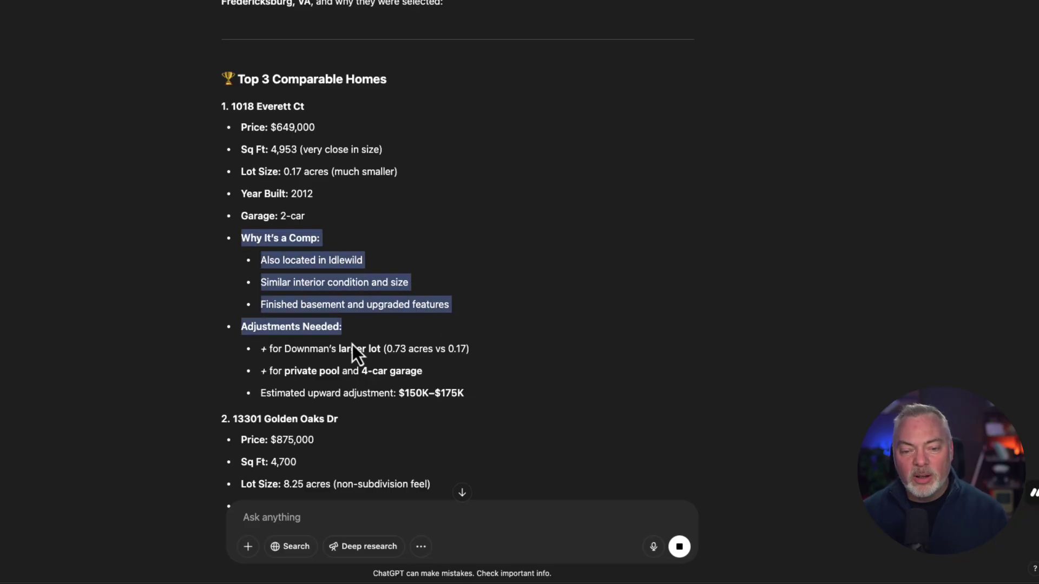
{"action": "left_click", "coordinate": [259, 353]}
{"action": "left_click_drag", "start_coordinate": [255, 344], "coordinate": [478, 394]}
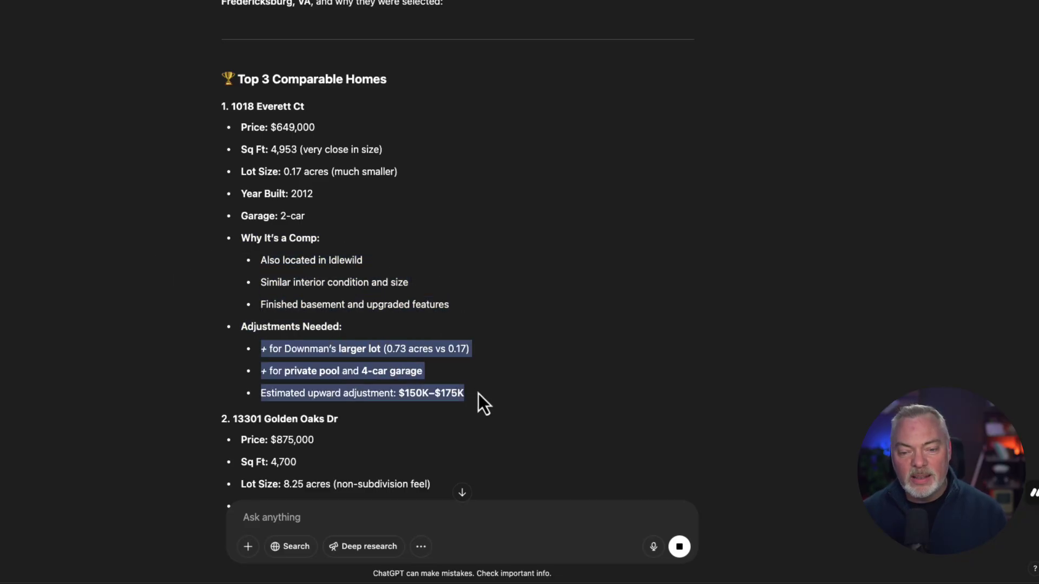
{"action": "scroll", "coordinate": [479, 387], "scroll_direction": "down", "scroll_amount": 2}
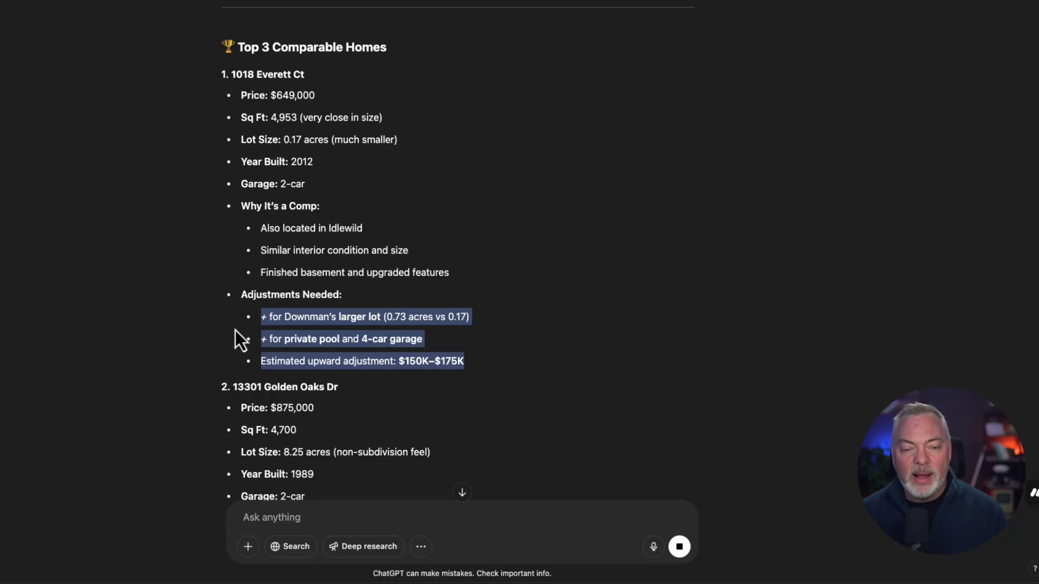
{"action": "scroll", "coordinate": [219, 339], "scroll_direction": "down", "scroll_amount": 2}
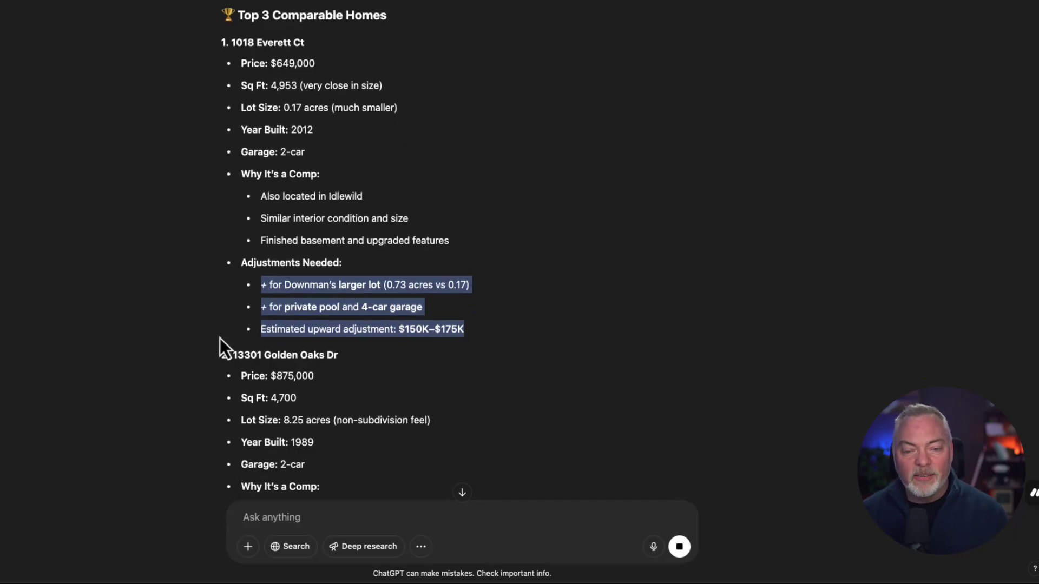
{"action": "left_click", "coordinate": [447, 329]}
{"action": "left_click_drag", "start_coordinate": [483, 341], "coordinate": [258, 335]}
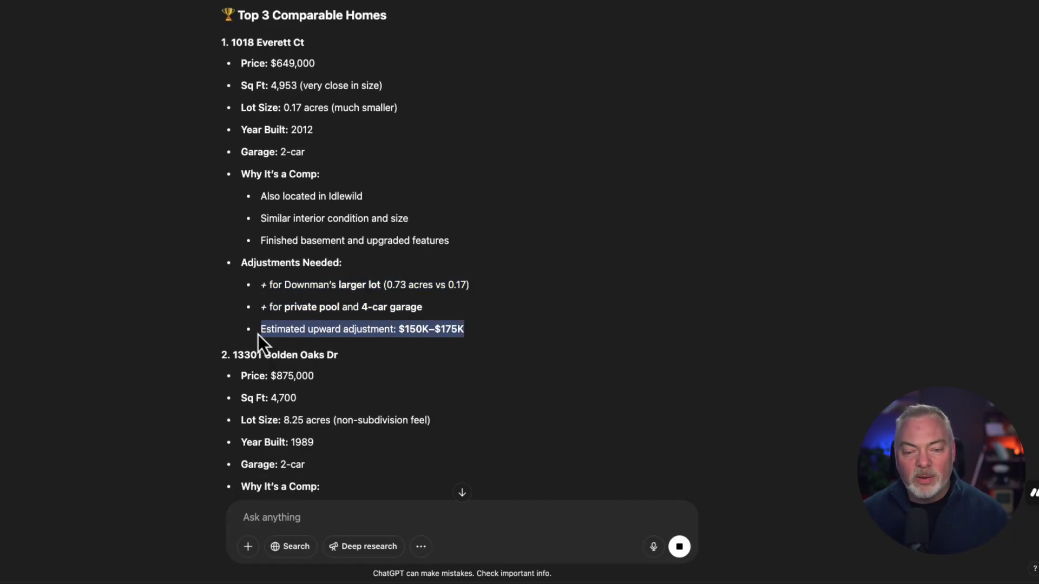
{"action": "scroll", "coordinate": [151, 324], "scroll_direction": "down", "scroll_amount": 6}
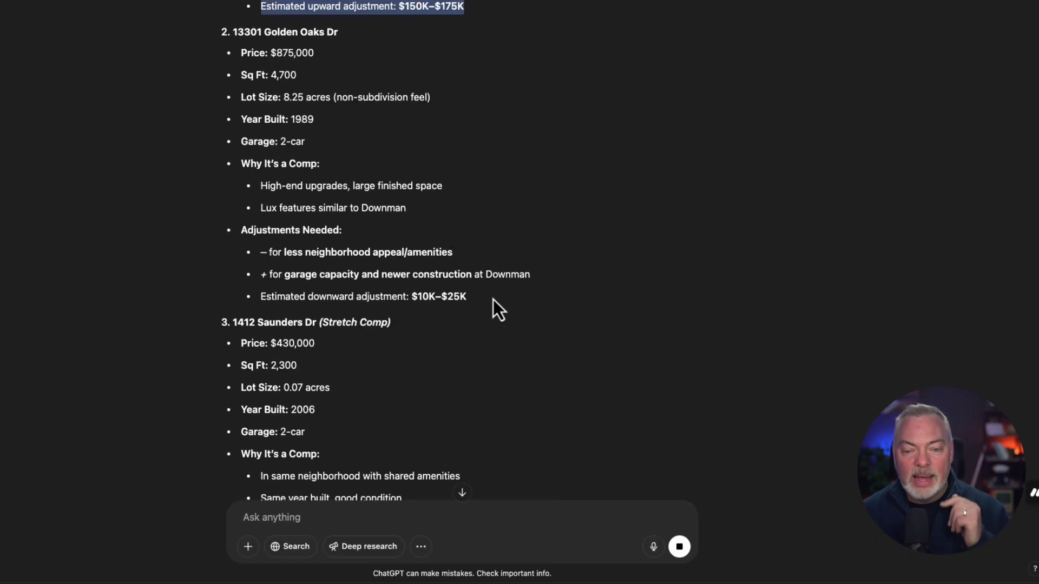
{"action": "left_click_drag", "start_coordinate": [491, 301], "coordinate": [235, 306]}
{"action": "scroll", "coordinate": [174, 293], "scroll_direction": "up", "scroll_amount": 8}
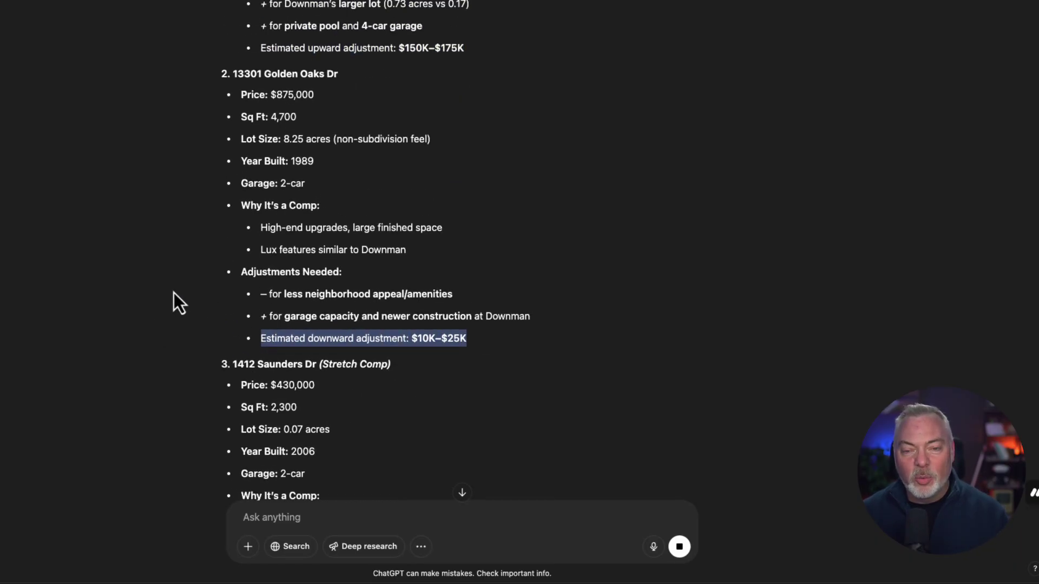
{"action": "left_click_drag", "start_coordinate": [221, 155], "coordinate": [515, 439]}
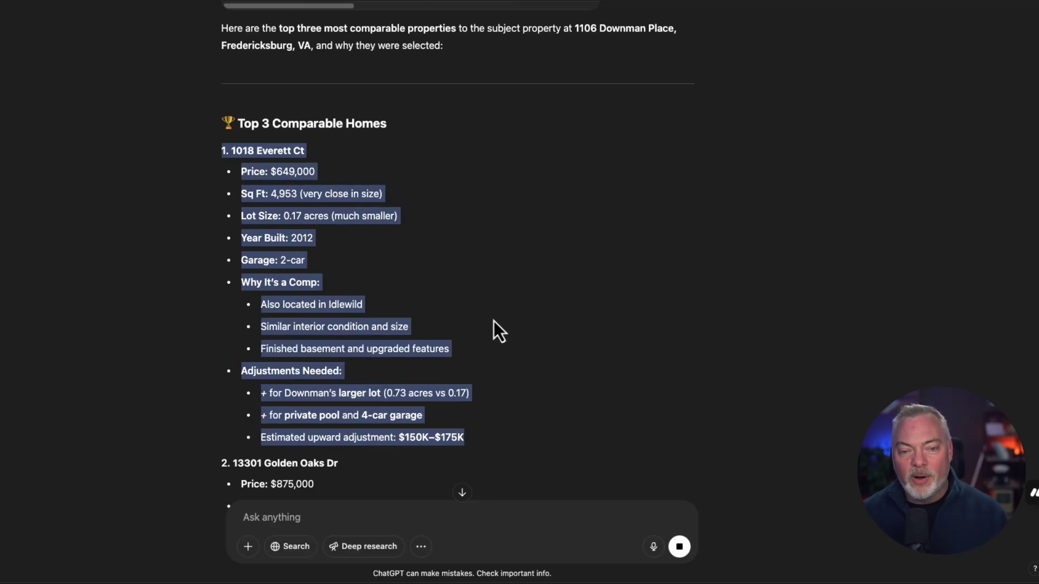
{"action": "scroll", "coordinate": [493, 320], "scroll_direction": "down", "scroll_amount": 2}
{"action": "left_click", "coordinate": [174, 320]}
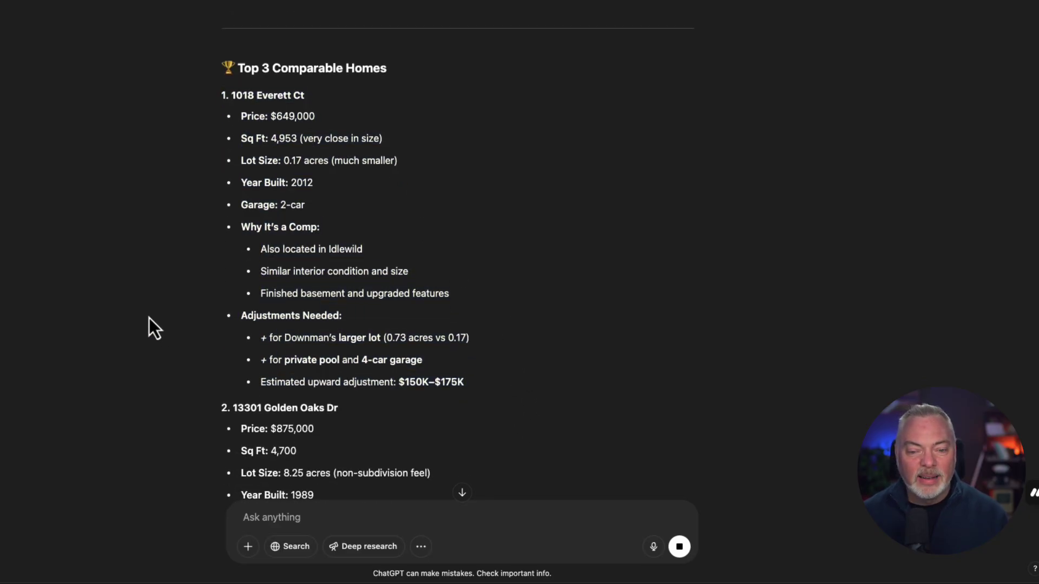
{"action": "scroll", "coordinate": [150, 317], "scroll_direction": "down", "scroll_amount": 5}
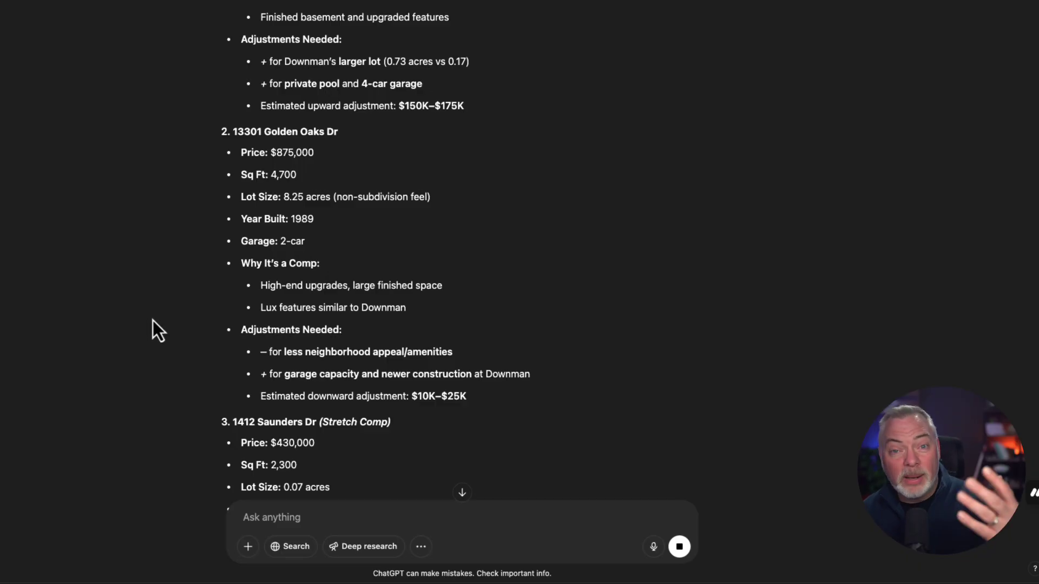
{"action": "scroll", "coordinate": [153, 320], "scroll_direction": "down", "scroll_amount": 3}
- Scroll through the streaming reply down to the $850,000–$865,000 Recommended Range
{"action": "scroll", "coordinate": [180, 167], "scroll_direction": "down", "scroll_amount": 6}
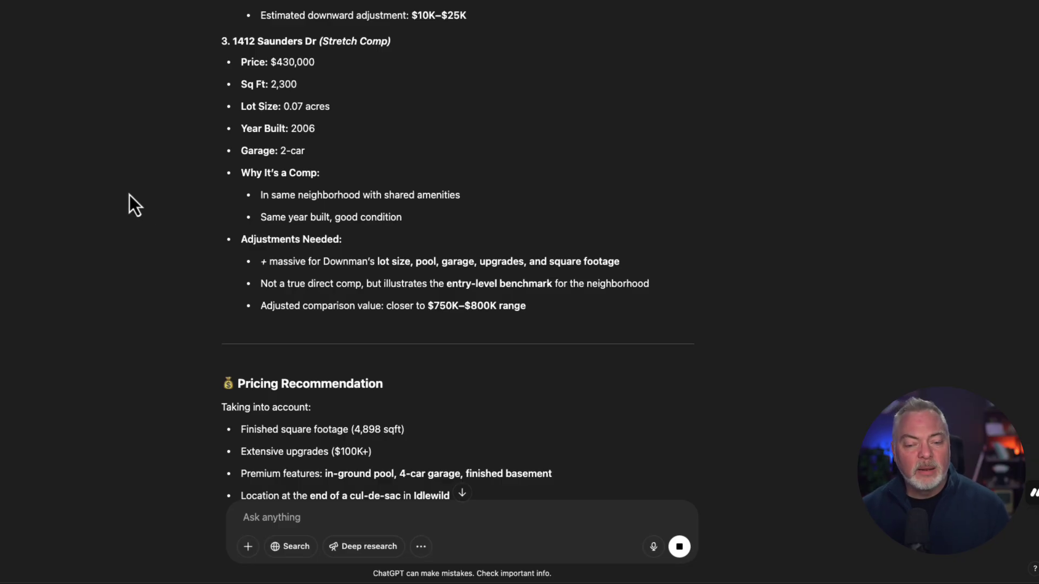
{"action": "scroll", "coordinate": [129, 196], "scroll_direction": "down", "scroll_amount": 4}
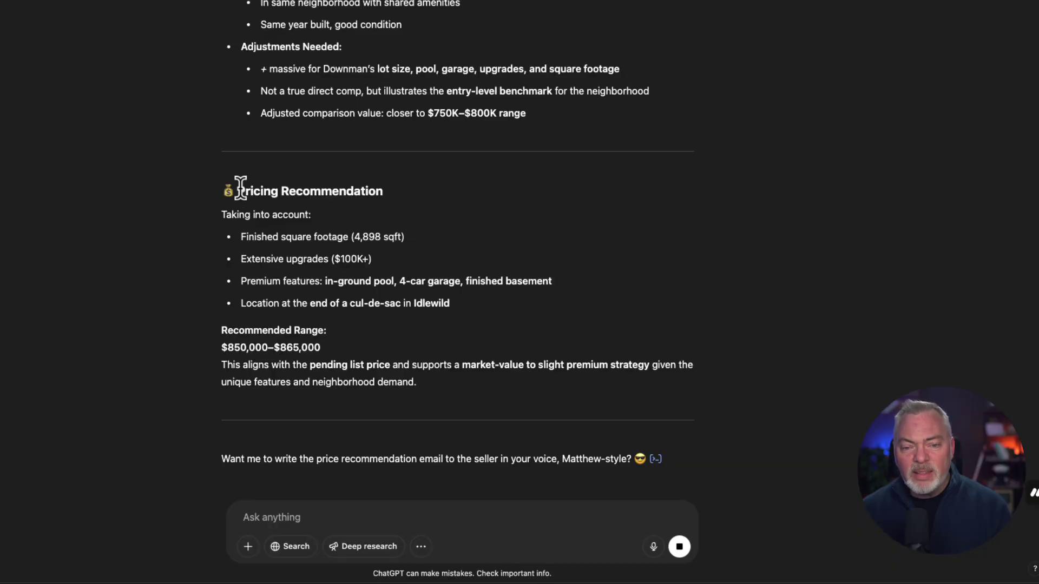
{"action": "left_click_drag", "start_coordinate": [238, 187], "coordinate": [432, 260]}
{"action": "scroll", "coordinate": [390, 151], "scroll_direction": "up", "scroll_amount": 8}
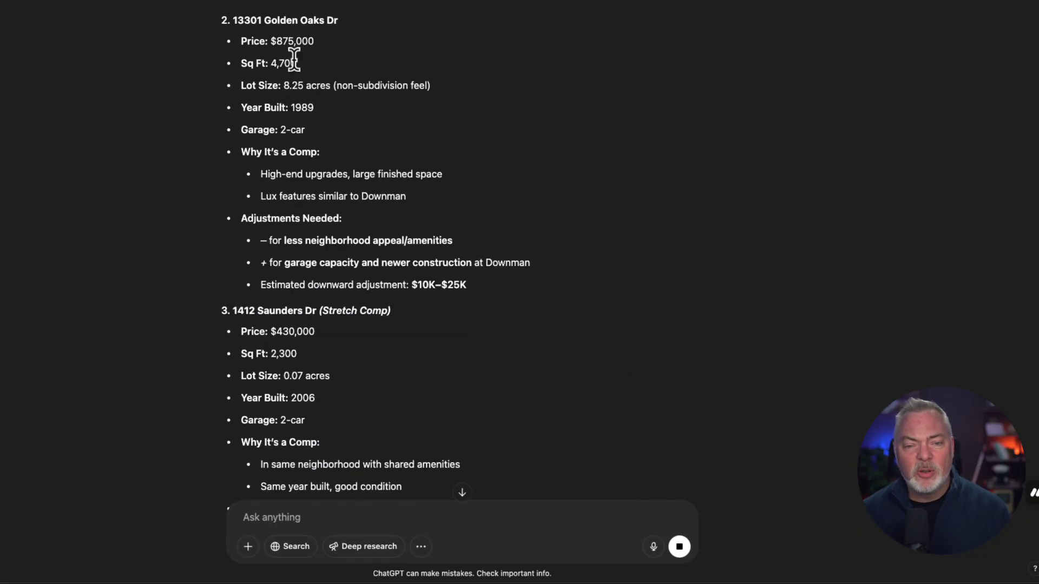
{"action": "scroll", "coordinate": [295, 70], "scroll_direction": "up", "scroll_amount": 7}
{"action": "scroll", "coordinate": [295, 89], "scroll_direction": "down", "scroll_amount": 6}
{"action": "scroll", "coordinate": [295, 87], "scroll_direction": "down", "scroll_amount": 4}
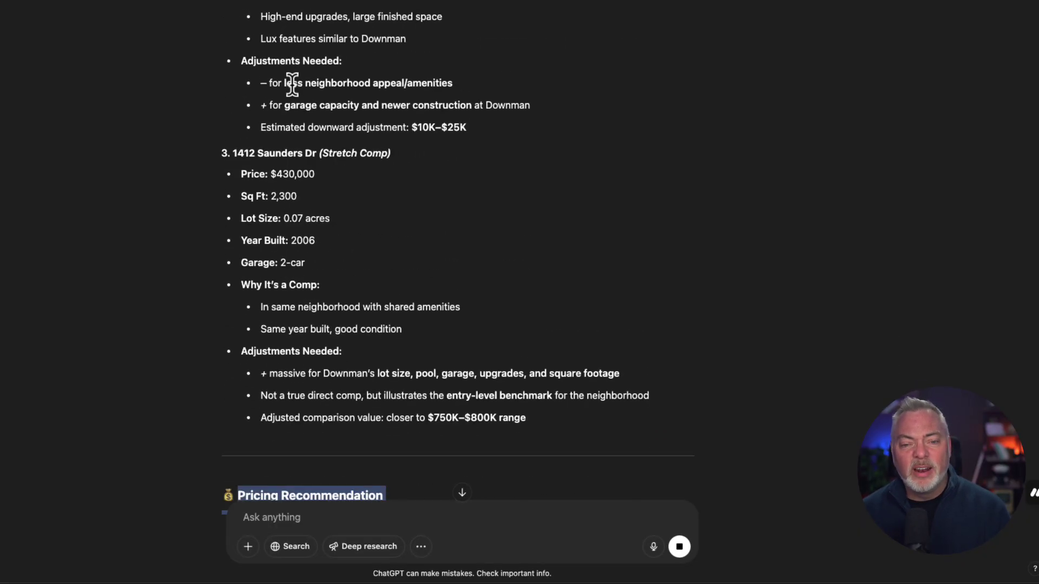
{"action": "scroll", "coordinate": [317, 182], "scroll_direction": "down", "scroll_amount": 5}
{"action": "scroll", "coordinate": [305, 234], "scroll_direction": "down", "scroll_amount": 3}
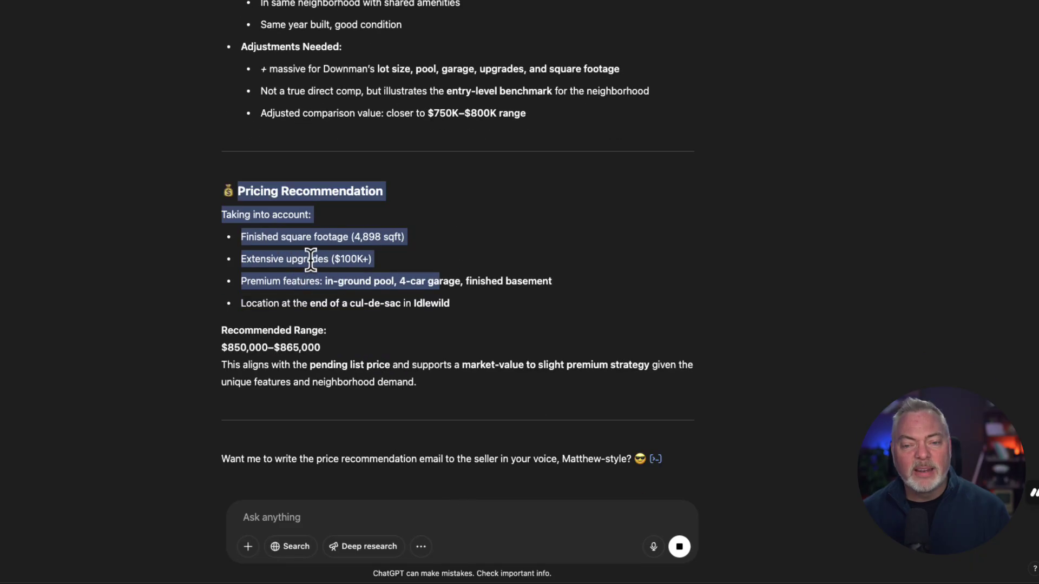
{"action": "left_click", "coordinate": [260, 258]}
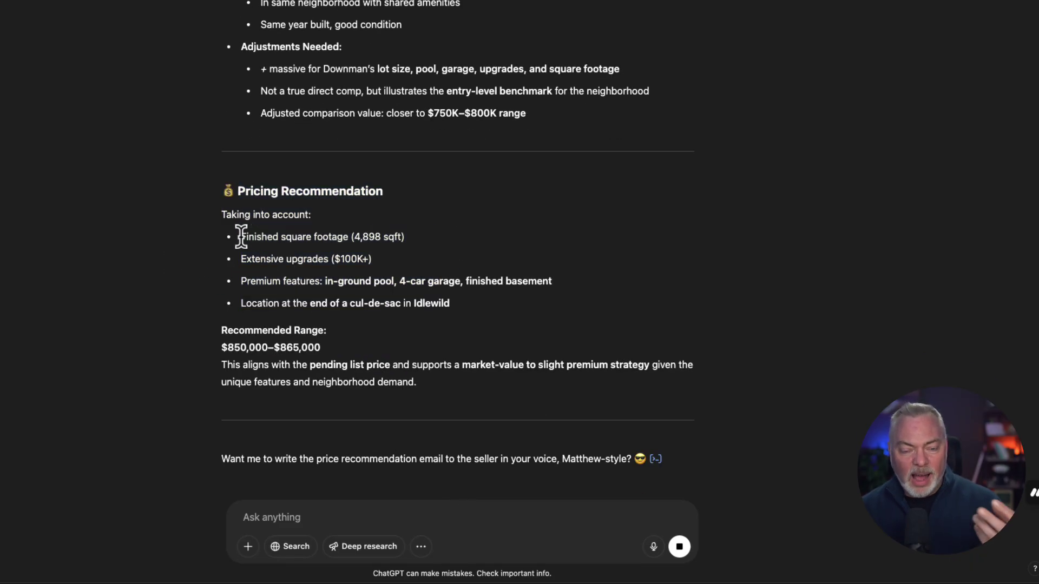
{"action": "left_click_drag", "start_coordinate": [240, 237], "coordinate": [422, 239]}
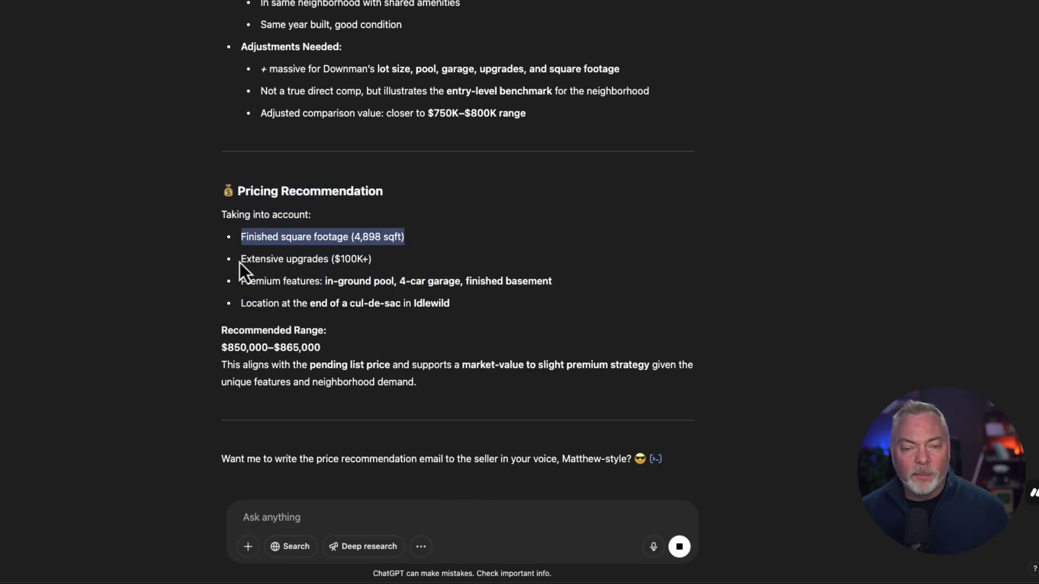
{"action": "left_click_drag", "start_coordinate": [241, 259], "coordinate": [424, 262]}
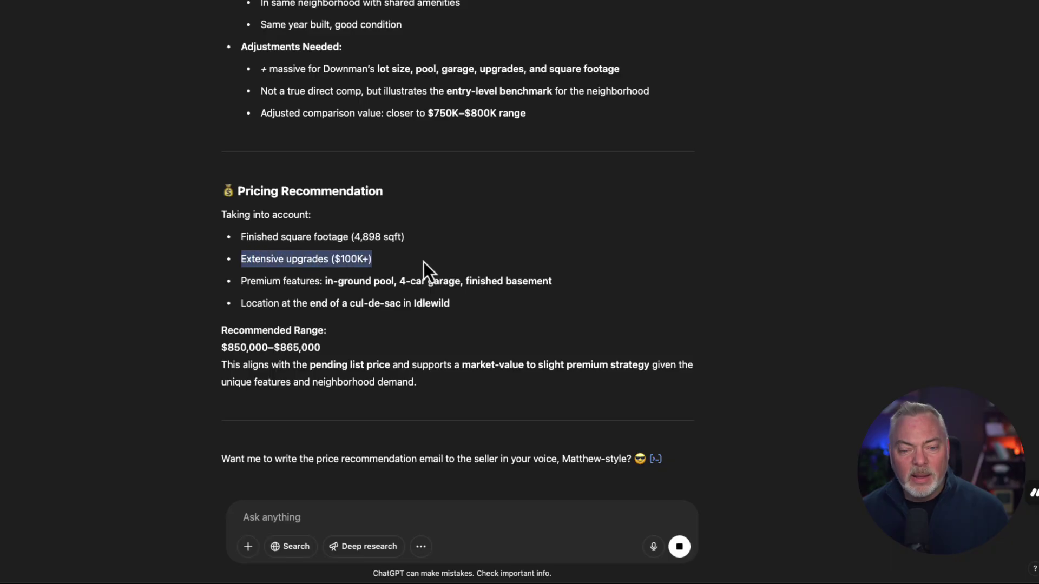
{"action": "left_click", "coordinate": [234, 285]}
{"action": "triple_click", "coordinate": [608, 277]}
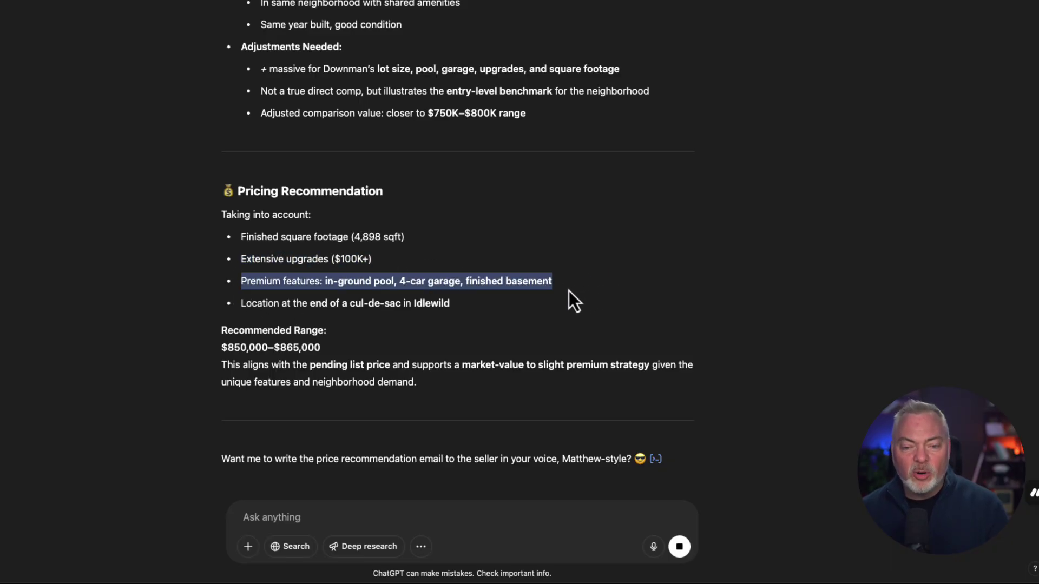
{"action": "left_click_drag", "start_coordinate": [218, 304], "coordinate": [504, 311]}
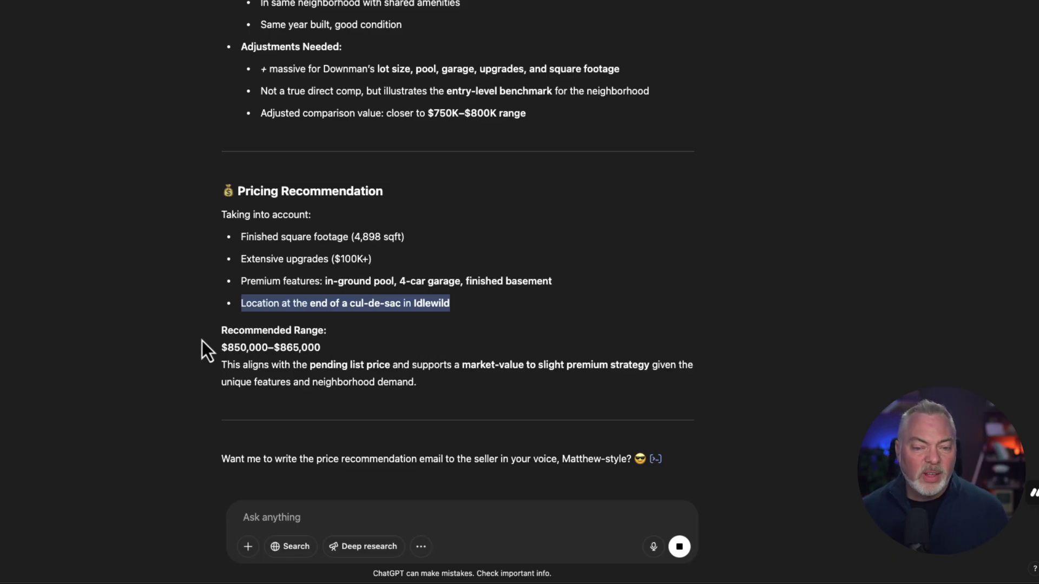
{"action": "left_click_drag", "start_coordinate": [202, 340], "coordinate": [515, 385]}
{"action": "left_click", "coordinate": [301, 361]}
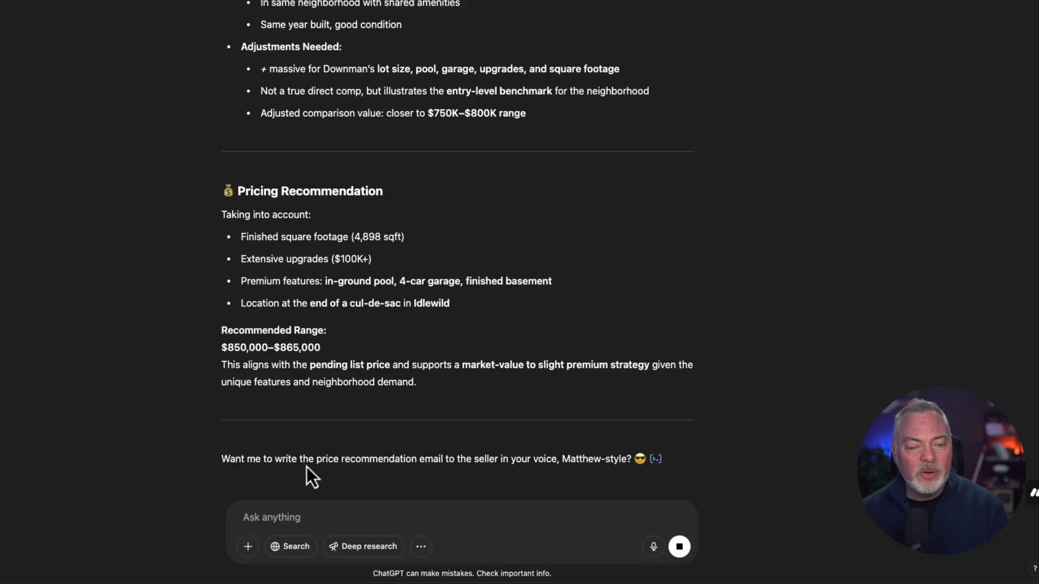
- Send the market trends prompt with [X] set to 12 and 'months' changed to 'days'
{"action": "type", "text": "Analyze the uploaded PDF and provide a summary of market trends in [neighborhood]. What are the average and median sale prices, price per square foot, and time on market over the past [X] months?"}
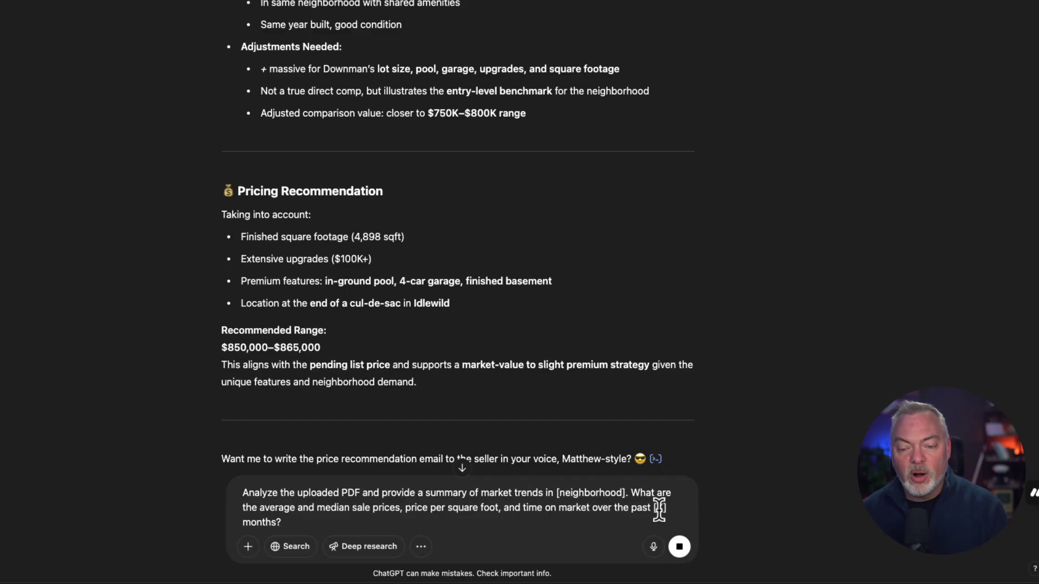
{"action": "left_click_drag", "start_coordinate": [652, 509], "coordinate": [663, 504]}
{"action": "type", "text": "12"}
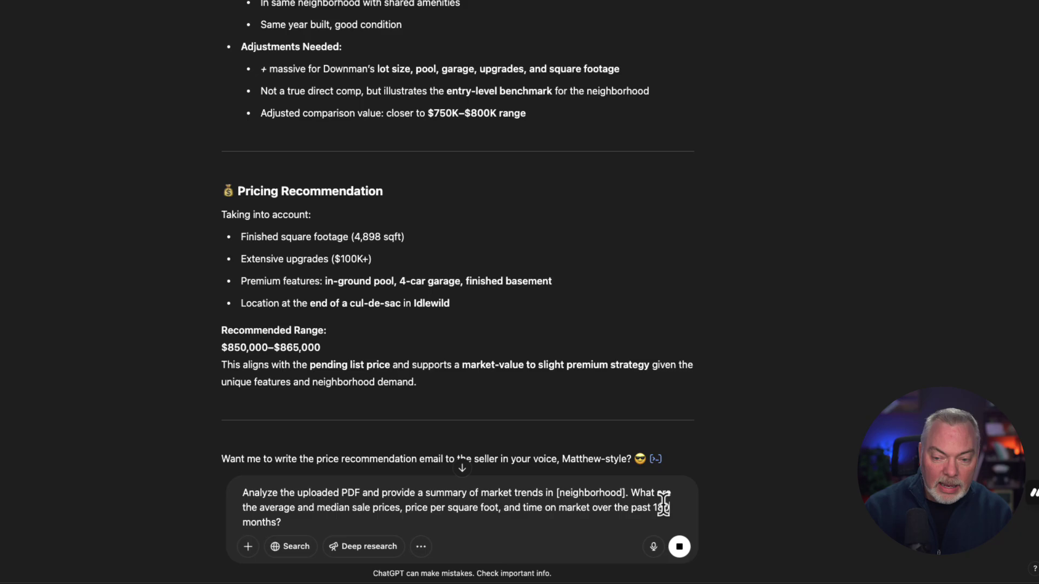
{"action": "key", "text": "Left"}
{"action": "key", "text": "shift+Right"}
{"action": "key", "text": "shift+Right"}
{"action": "key", "text": "shift+Right"}
{"action": "key", "text": "shift+Right"}
{"action": "key", "text": "shift+Right"}
{"action": "key", "text": "shift+Right"}
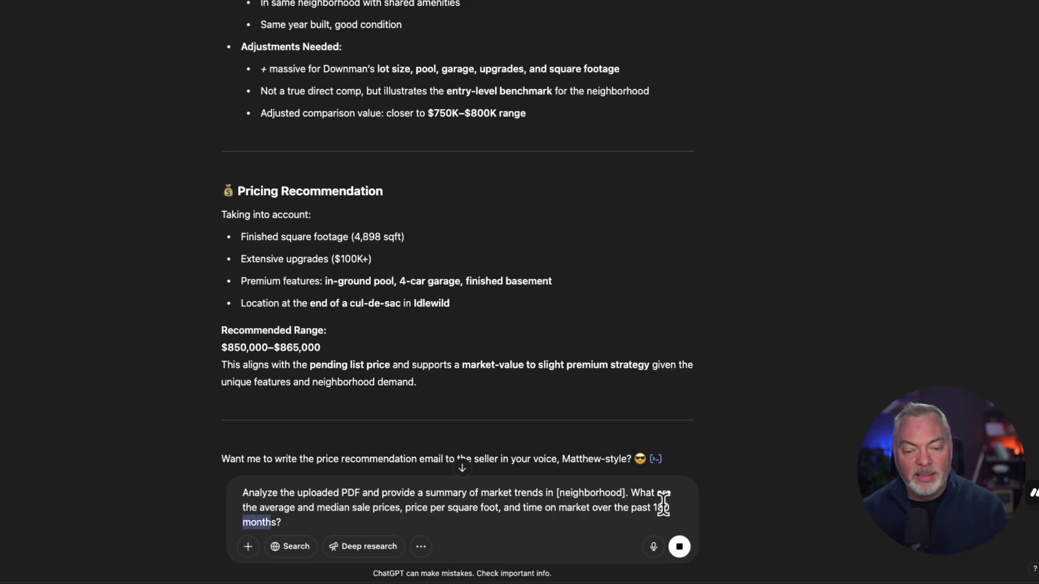
{"action": "type", "text": "days"}
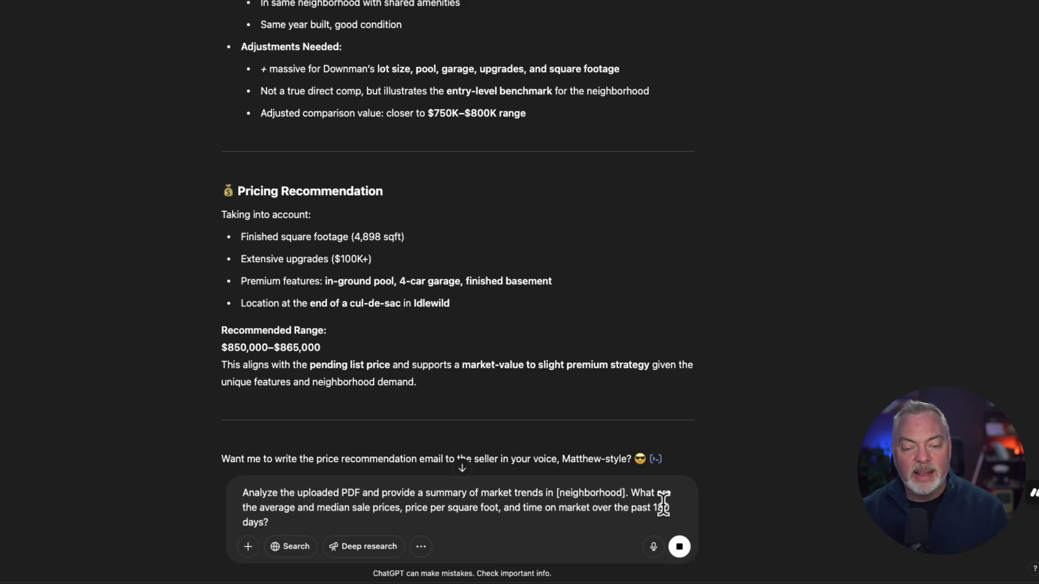
{"action": "left_click", "coordinate": [678, 558]}
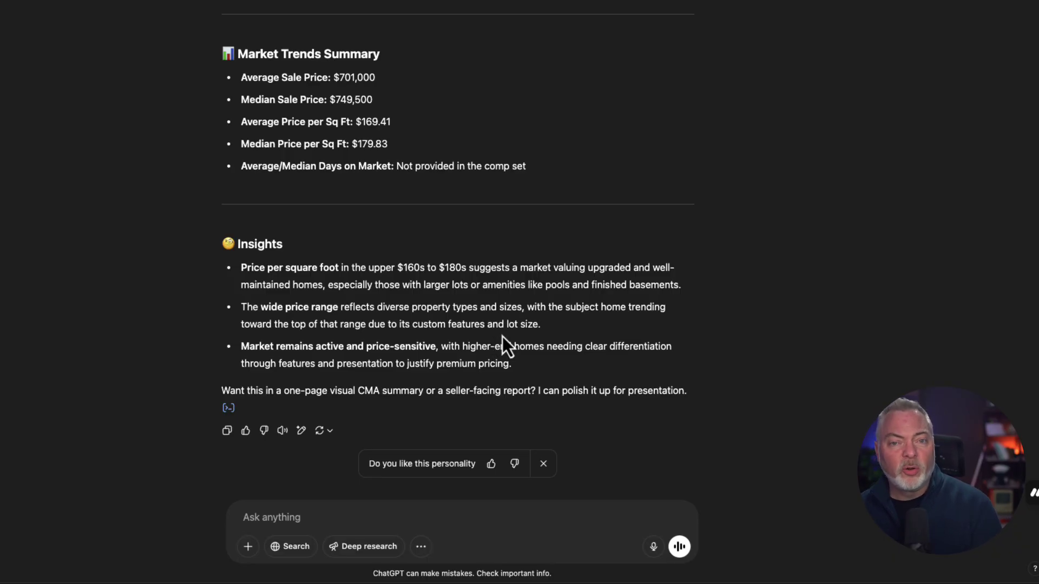
- Send the price-range prompt and review the ~$808,000/~$857,000/~$905,000 tiers and $850,000–$865,000 suggestion
{"action": "left_click", "coordinate": [321, 512]}
{"action": "type", "text": "Using the data in the uploaded PDF, estimate a price range for [subject property: beds/baths/sq ft]. Take into account factors such as recent sales, price per square foot, and any notable market trends."}
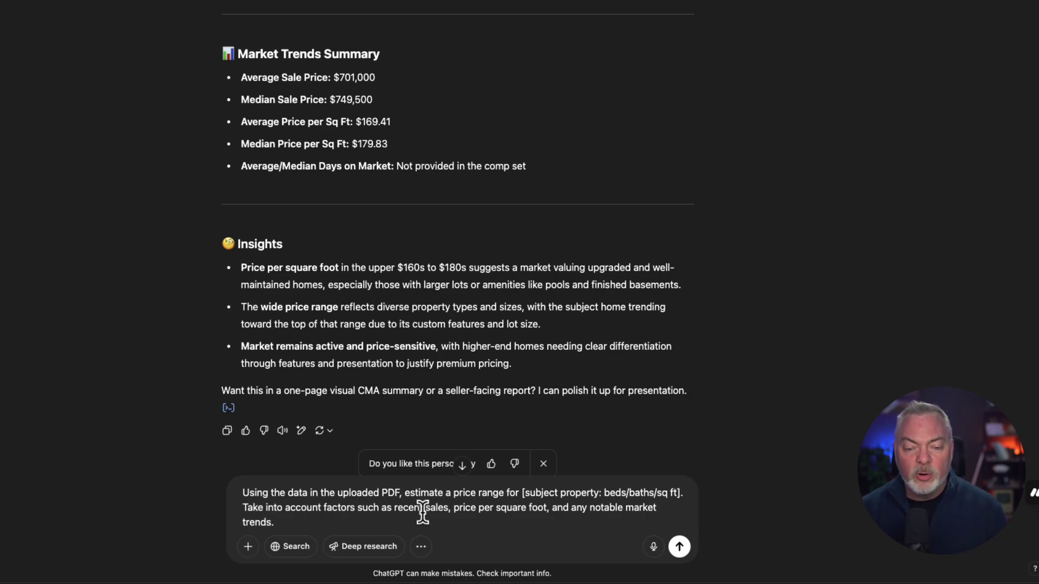
{"action": "key", "text": "Return"}
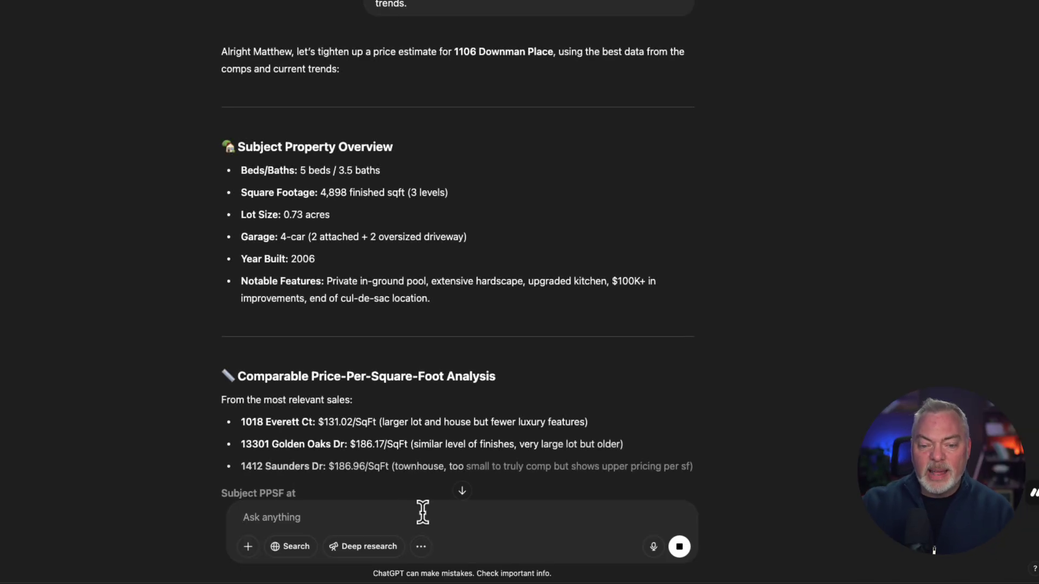
{"action": "scroll", "coordinate": [171, 207], "scroll_direction": "down", "scroll_amount": 7}
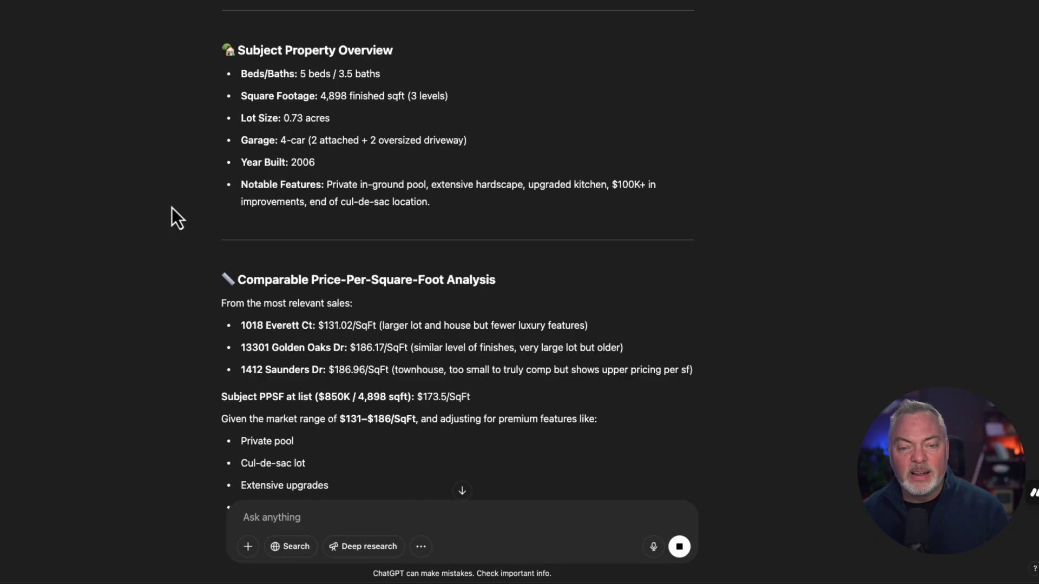
{"action": "scroll", "coordinate": [172, 208], "scroll_direction": "down", "scroll_amount": 1}
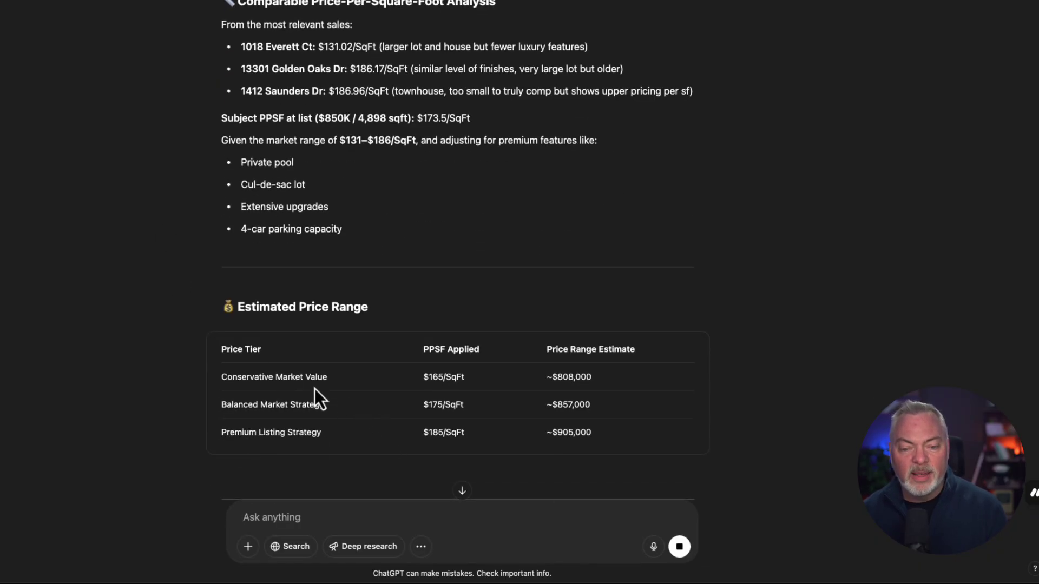
{"action": "scroll", "coordinate": [330, 380], "scroll_direction": "down", "scroll_amount": 2}
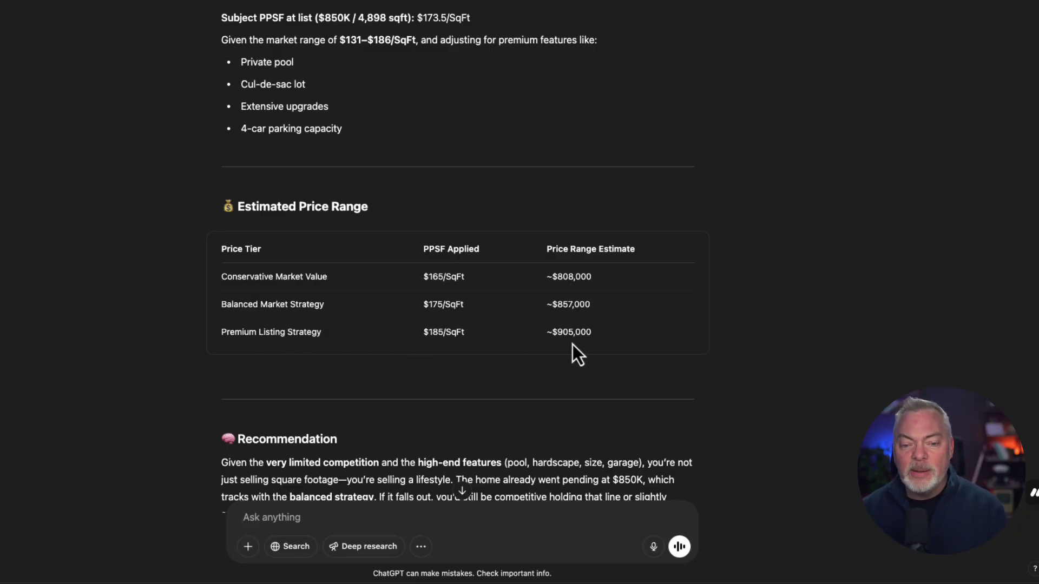
{"action": "scroll", "coordinate": [572, 343], "scroll_direction": "down", "scroll_amount": 2}
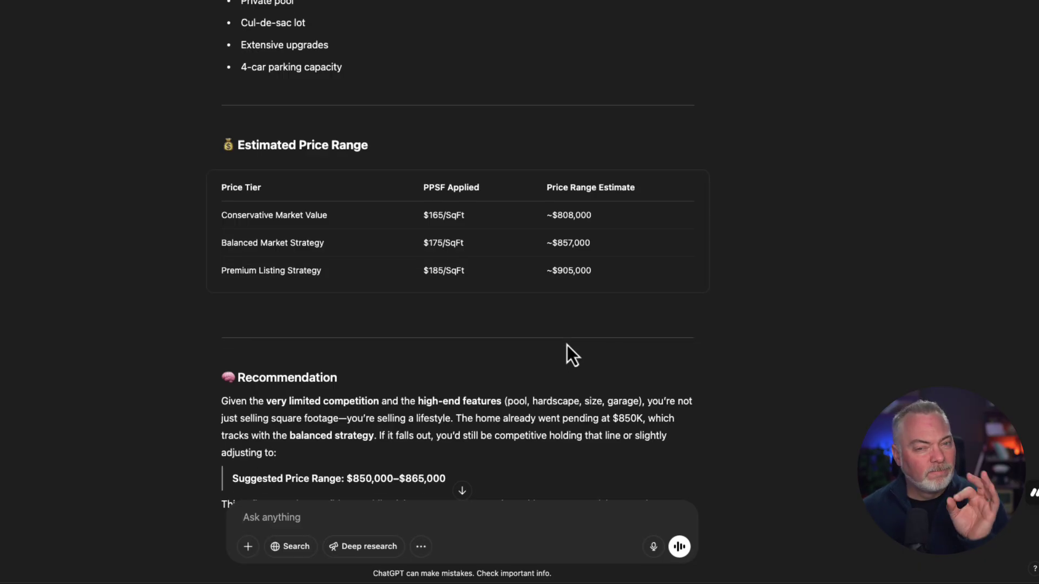
{"action": "scroll", "coordinate": [567, 347], "scroll_direction": "down", "scroll_amount": 3}
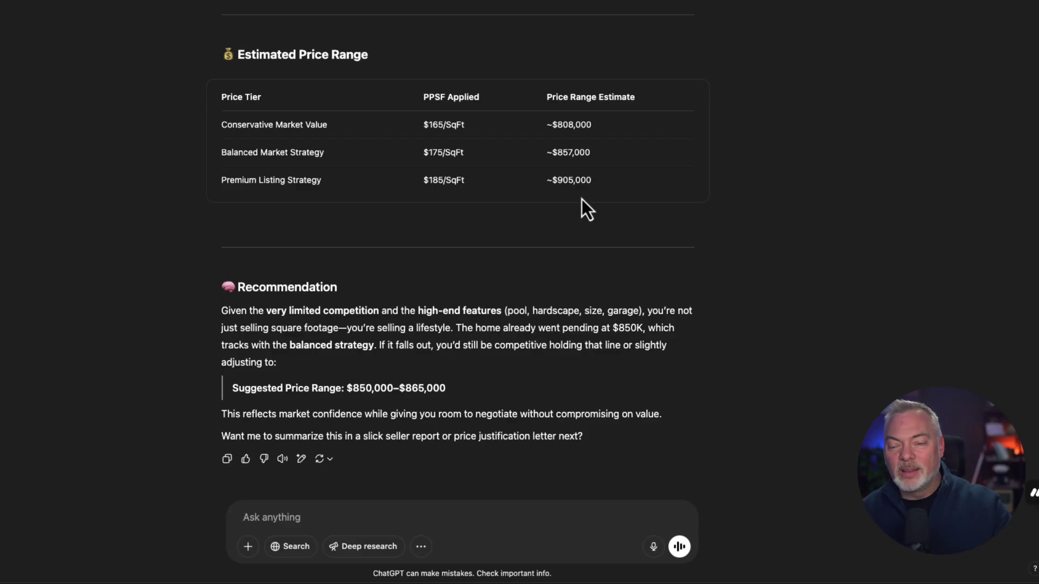
{"action": "left_click_drag", "start_coordinate": [220, 312], "coordinate": [604, 445]}
{"action": "left_click", "coordinate": [61, 314]}
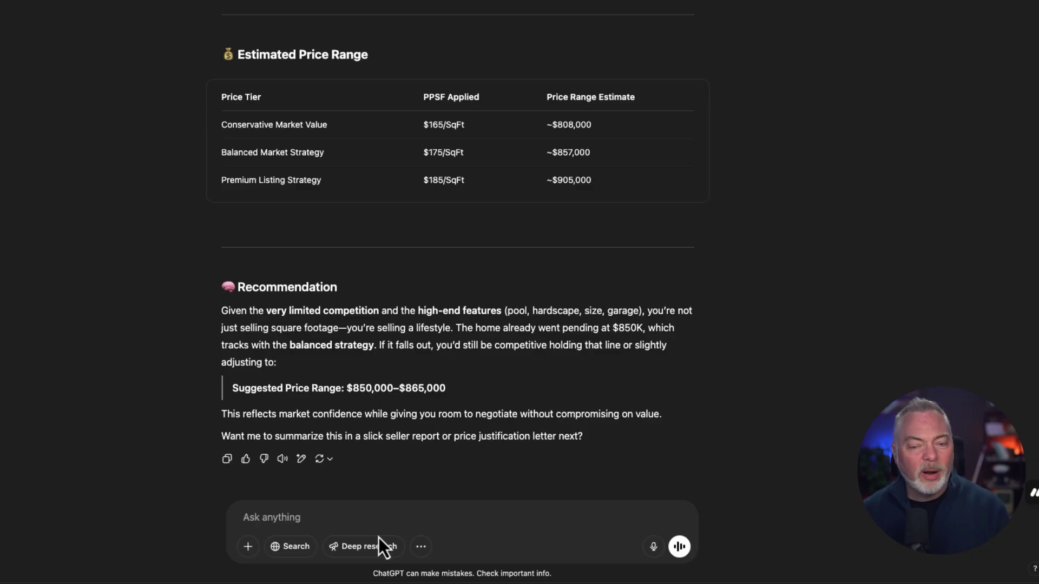
- Paste the pricing-strategy prompt and get a $850,000–$865,000 market-value recommendation backed by comps
{"action": "type", "text": "Given the uploaded sales data, should I recommend a competitive pricing strategy (slightly below market), a market-value strategy, or a premium pricing strategy for [subject property]? Justify the recommendation with data."}
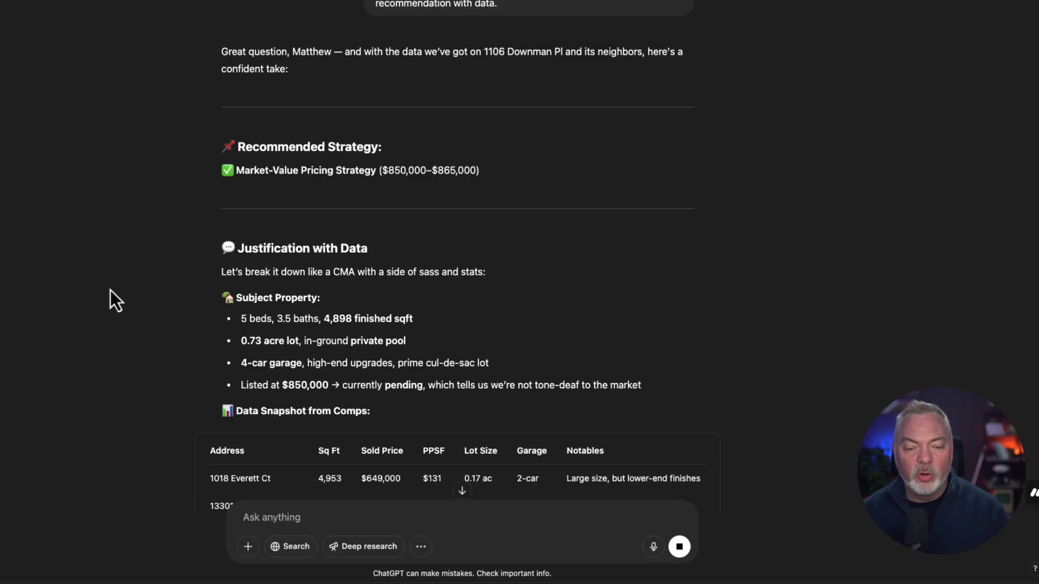
{"action": "scroll", "coordinate": [115, 300], "scroll_direction": "down", "scroll_amount": 2}
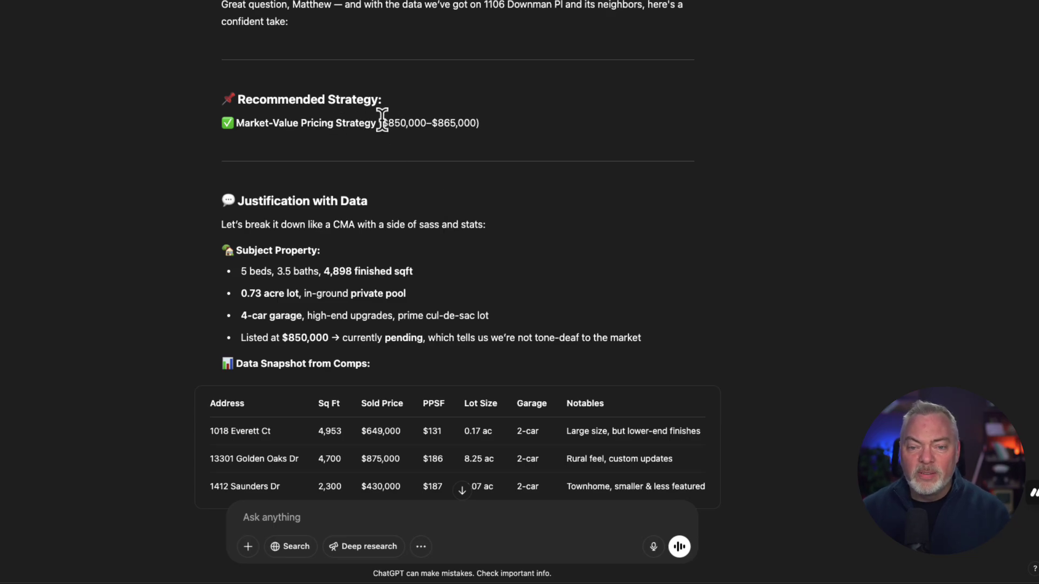
{"action": "left_click_drag", "start_coordinate": [382, 123], "coordinate": [498, 145]}
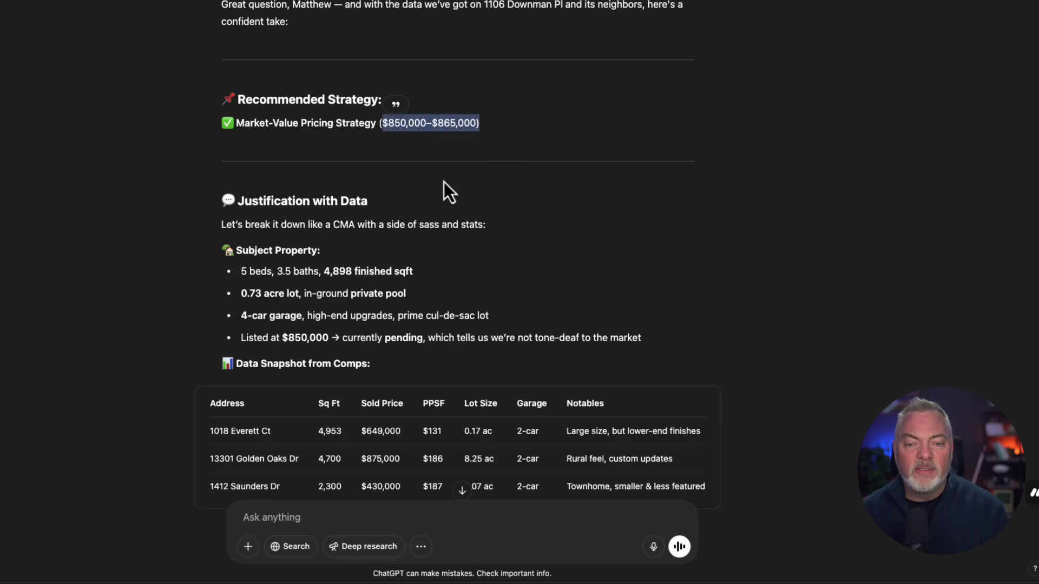
{"action": "scroll", "coordinate": [443, 182], "scroll_direction": "down", "scroll_amount": 5}
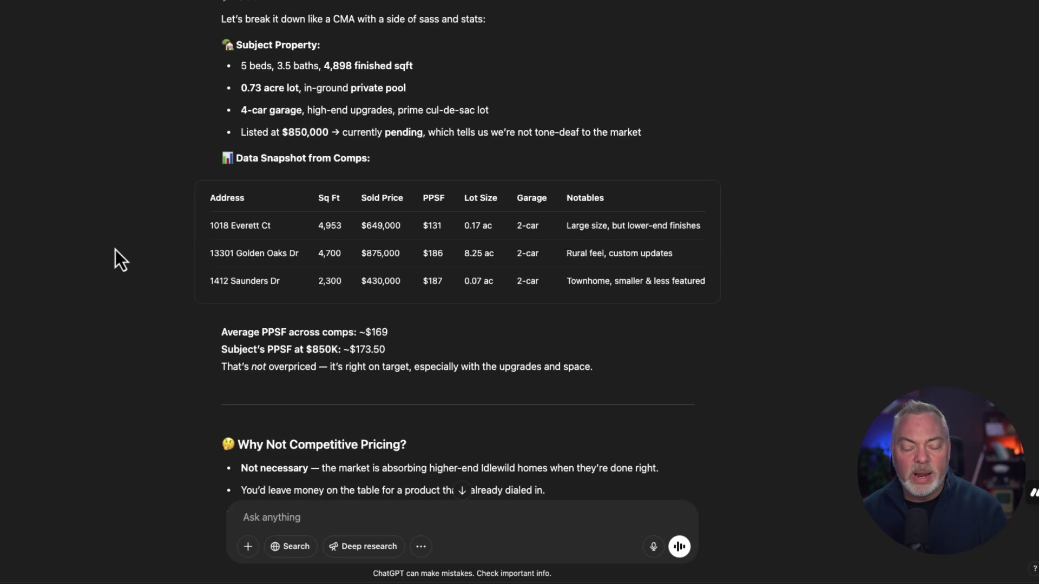
{"action": "scroll", "coordinate": [155, 252], "scroll_direction": "down", "scroll_amount": 1}
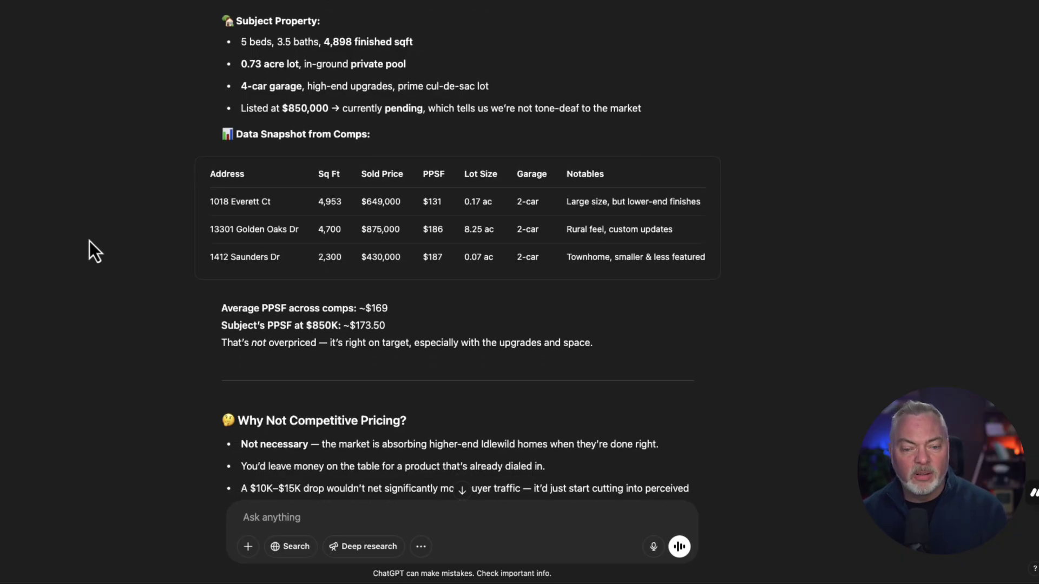
{"action": "scroll", "coordinate": [189, 180], "scroll_direction": "down", "scroll_amount": 6}
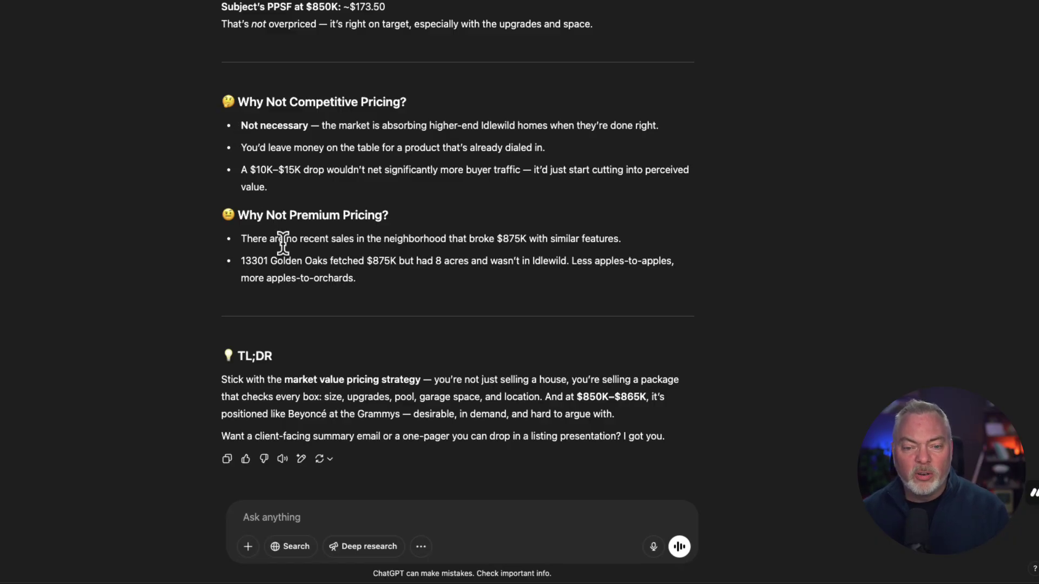
{"action": "left_click_drag", "start_coordinate": [240, 123], "coordinate": [310, 204]}
{"action": "left_click", "coordinate": [219, 223]}
{"action": "left_click_drag", "start_coordinate": [218, 223], "coordinate": [417, 280]}
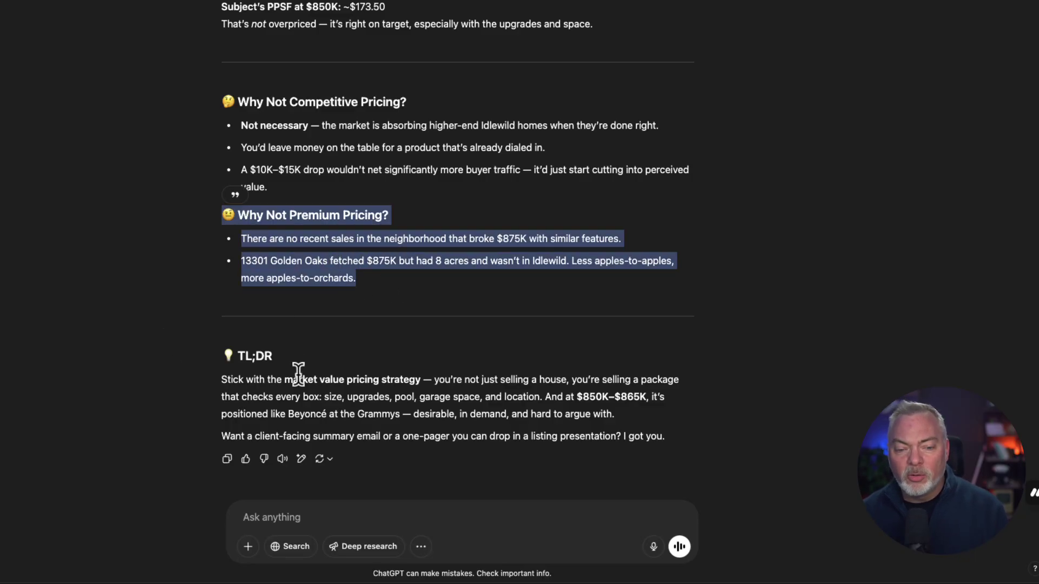
{"action": "left_click_drag", "start_coordinate": [239, 356], "coordinate": [357, 362]}
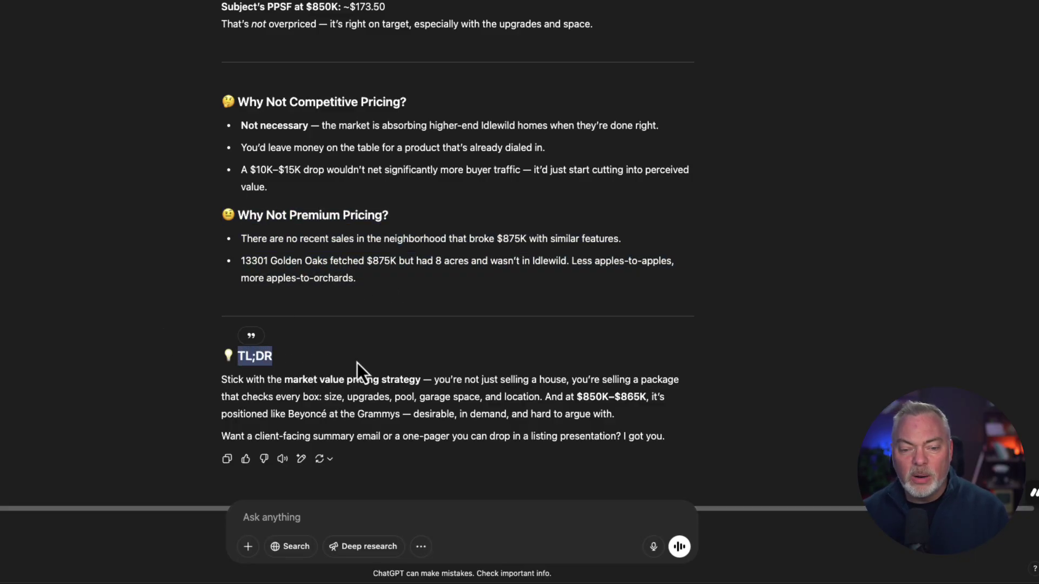
{"action": "left_click_drag", "start_coordinate": [226, 379], "coordinate": [680, 440]}
{"action": "left_click", "coordinate": [191, 371]}
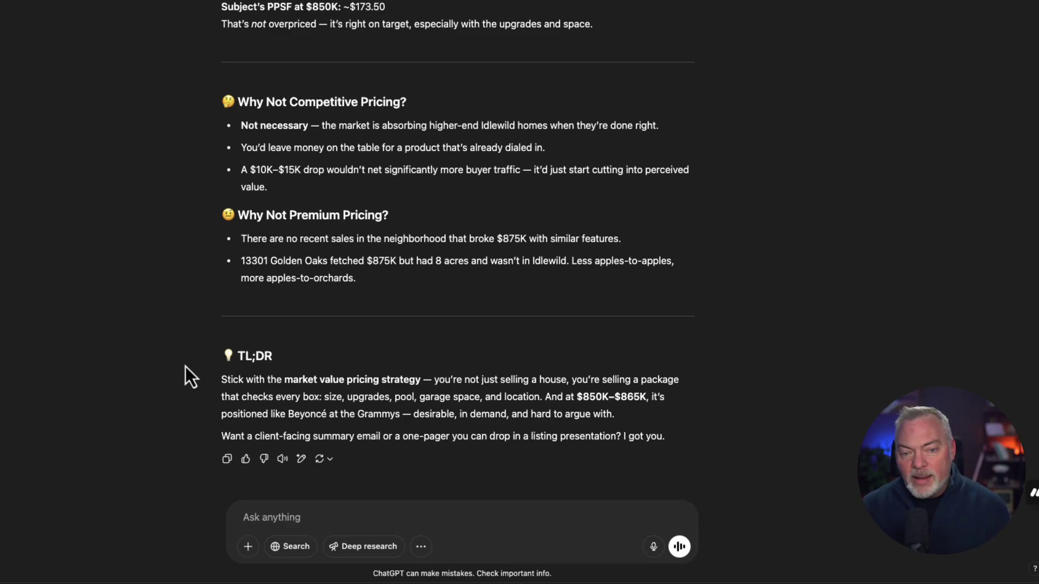
{"action": "left_click_drag", "start_coordinate": [231, 240], "coordinate": [336, 278]}
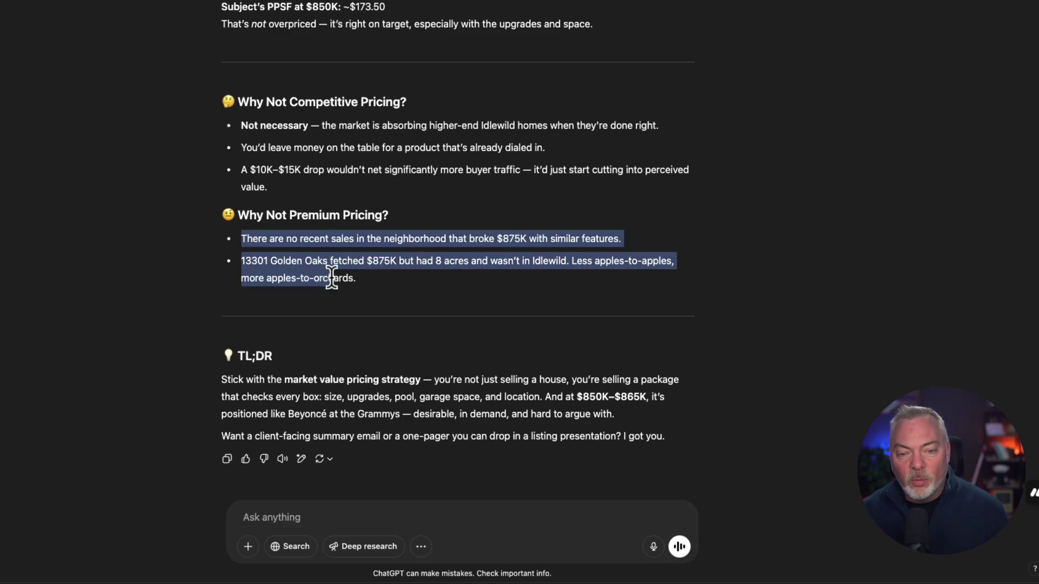
{"action": "left_click", "coordinate": [255, 400]}
{"action": "left_click_drag", "start_coordinate": [230, 397], "coordinate": [668, 442]}
{"action": "left_click", "coordinate": [38, 377]}
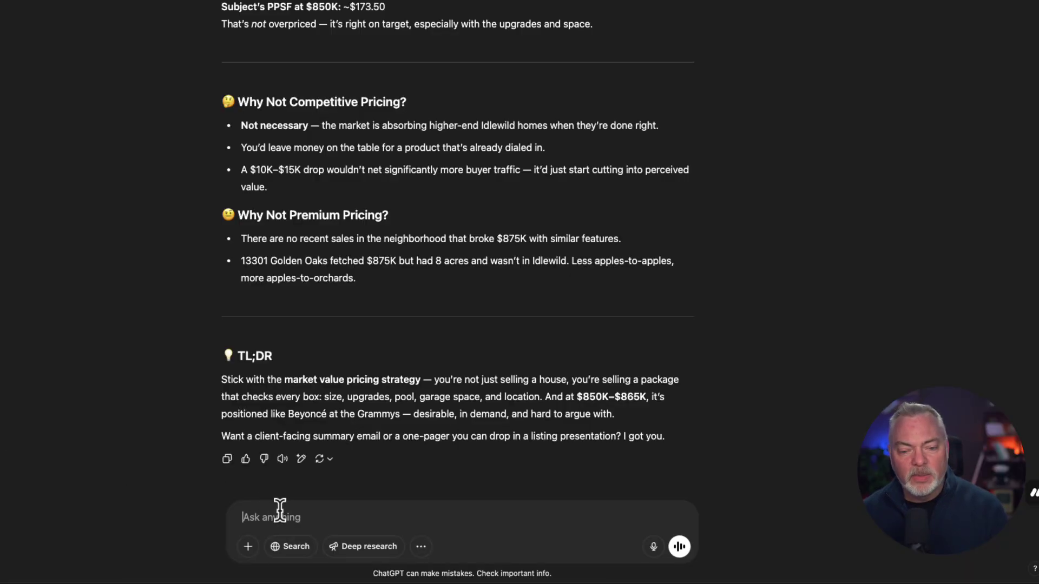
{"action": "type", "text": "I have a home at [address or general location] with [list of unique features—e.g., upgraded kitchen, finished basement, pool, etc.]. How should I adjust the valuation compared to similar properties in the area?"}
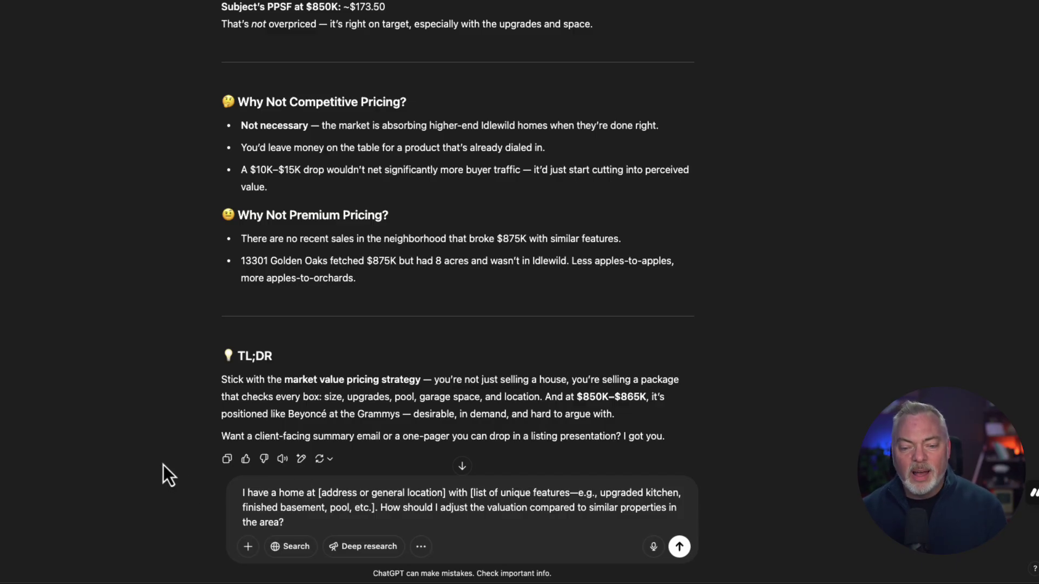
{"action": "left_click_drag", "start_coordinate": [323, 523], "coordinate": [231, 497]}
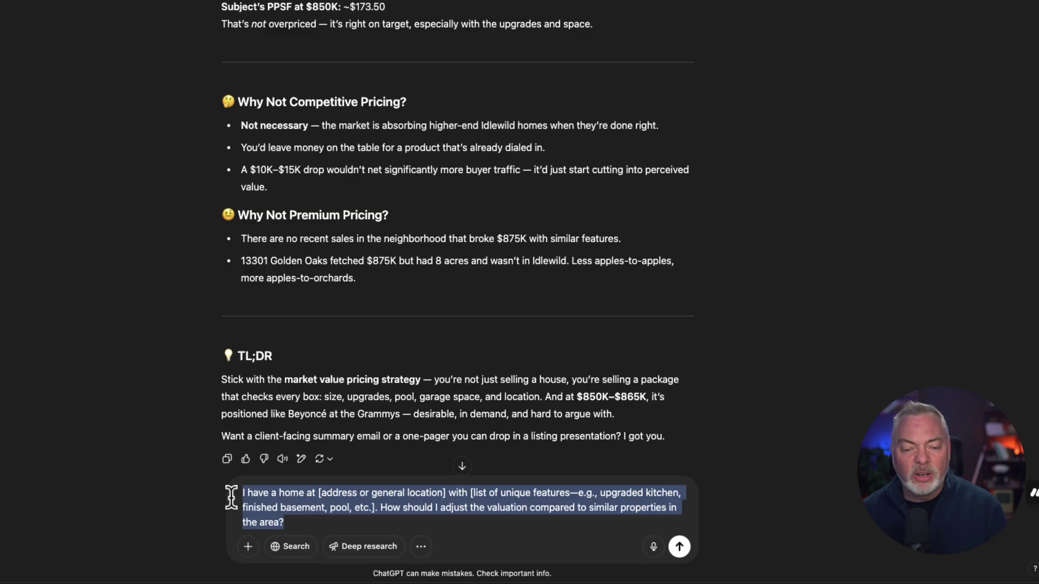
{"action": "key", "text": "BackSpace"}
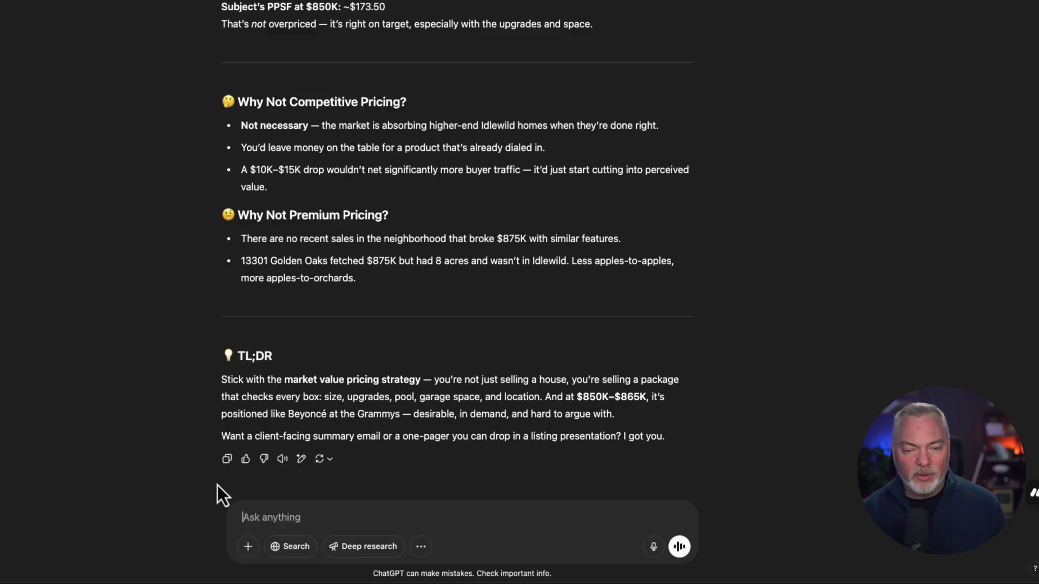
{"action": "scroll", "coordinate": [185, 384], "scroll_direction": "up", "scroll_amount": 2}
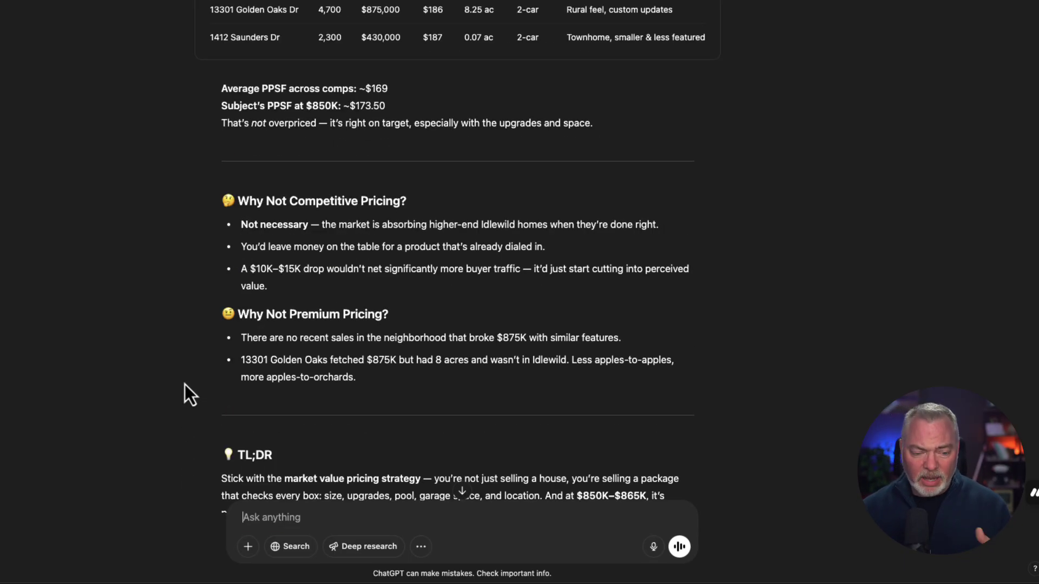
{"action": "scroll", "coordinate": [184, 385], "scroll_direction": "down", "scroll_amount": 2}
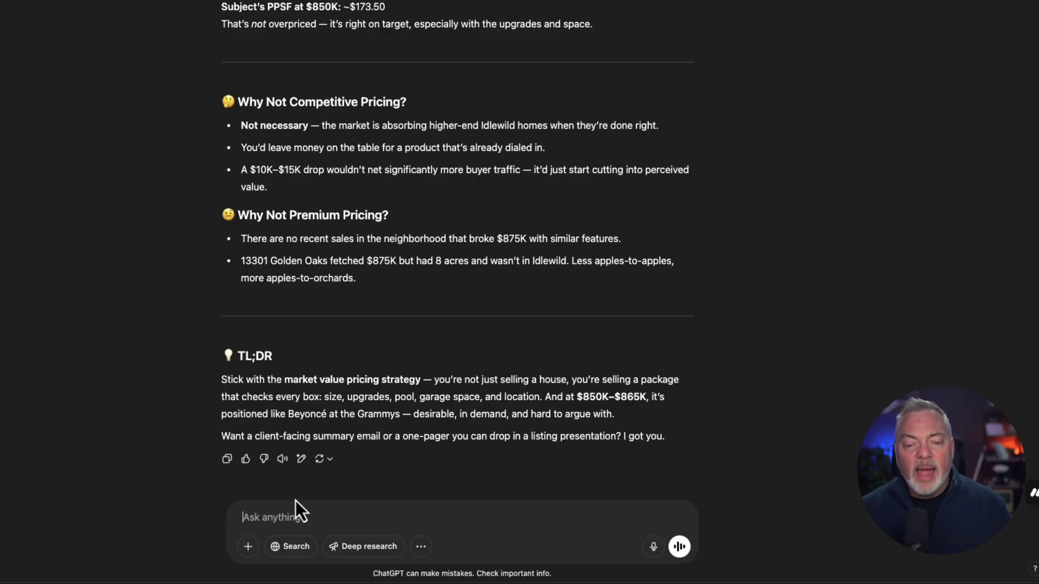
- Ask ChatGPT to summarize all findings with charts, graphs and tables in a Word doc
{"action": "type", "text": "Summarize"}
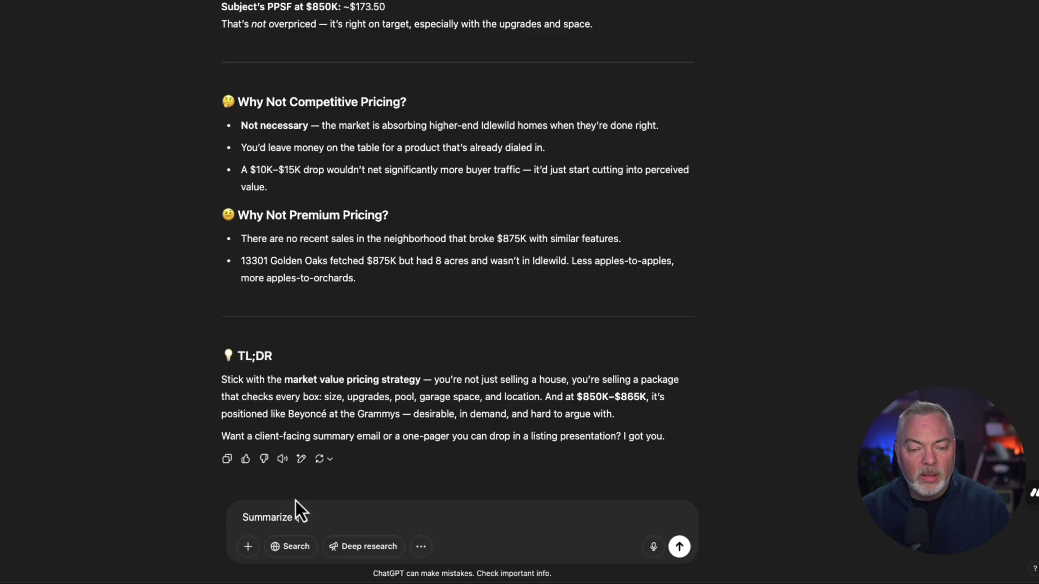
{"action": "type", "text": " all the "}
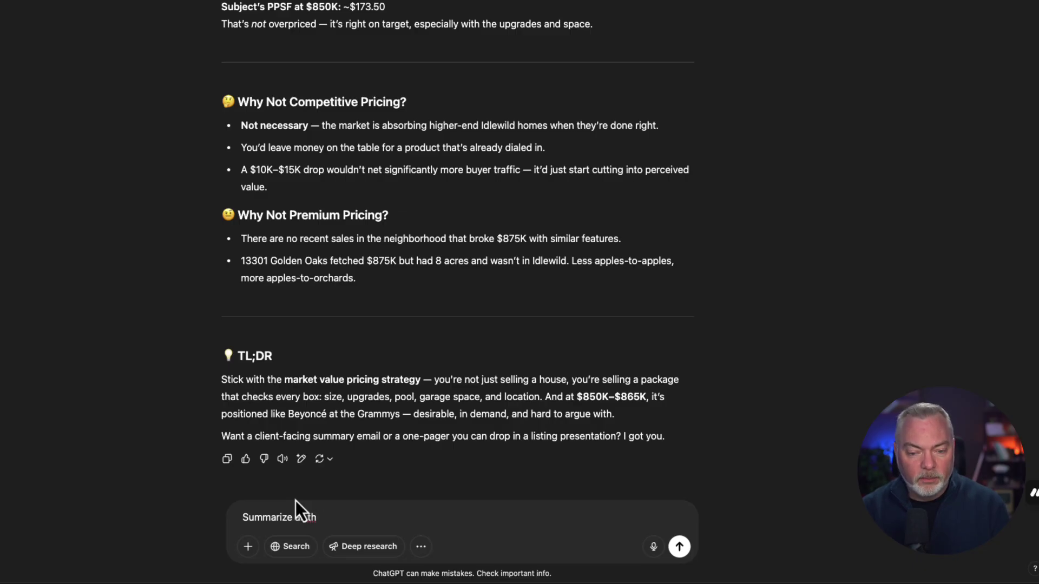
{"action": "type", "text": "fin"}
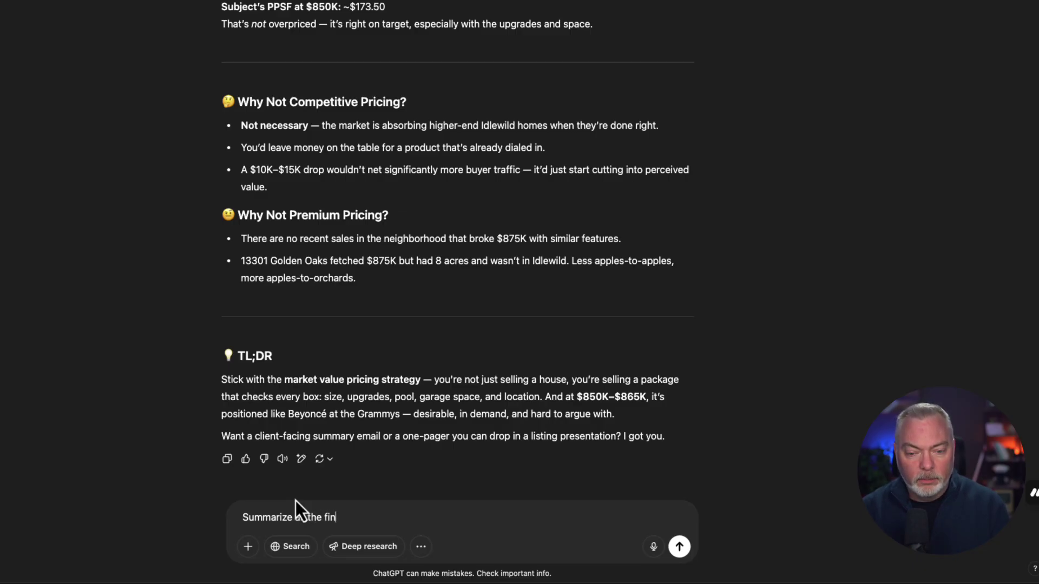
{"action": "type", "text": "dings with chart"}
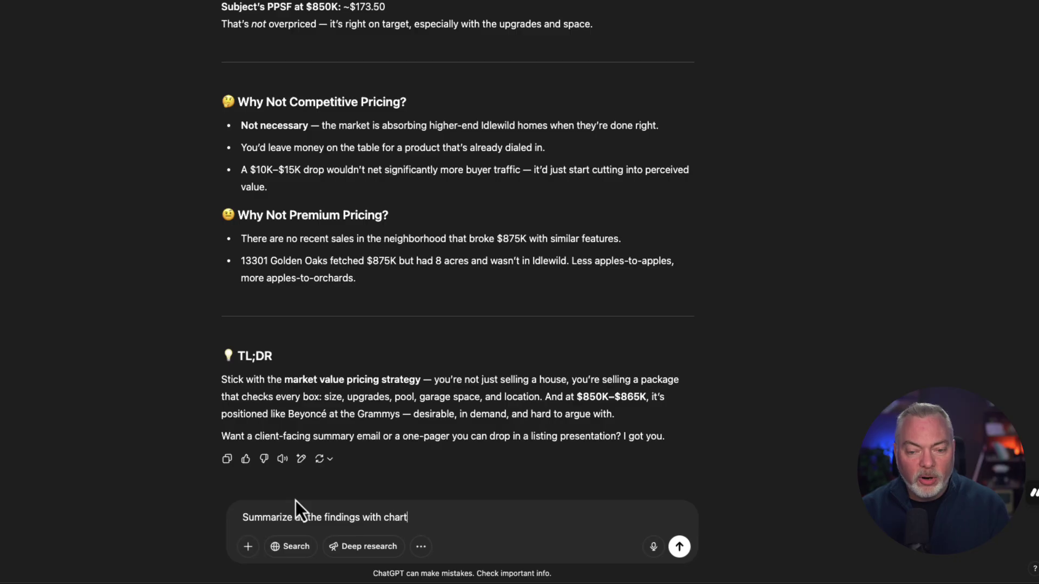
{"action": "type", "text": "s and graphs and tables"}
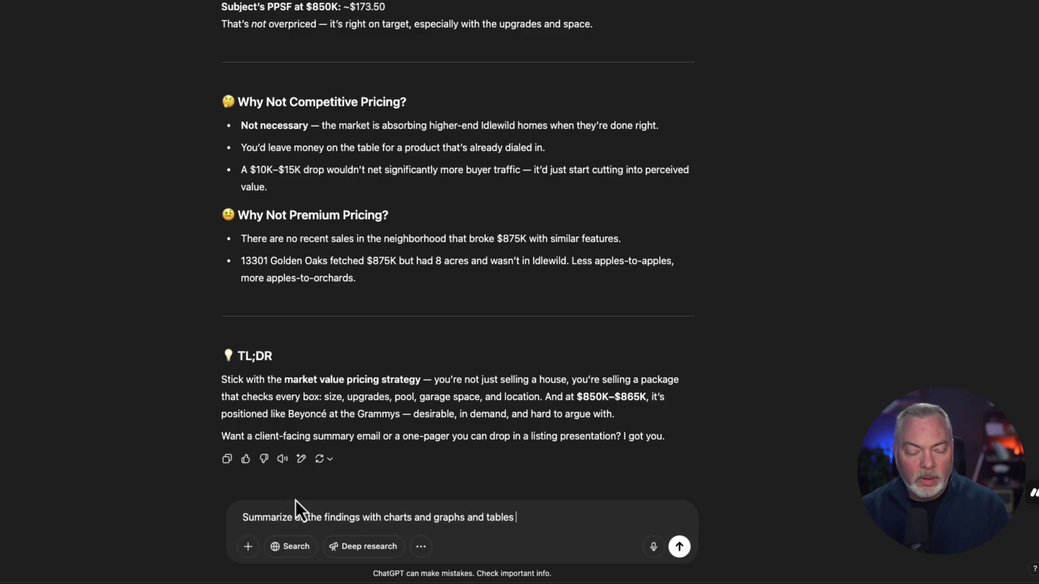
{"action": "type", "text": " and "}
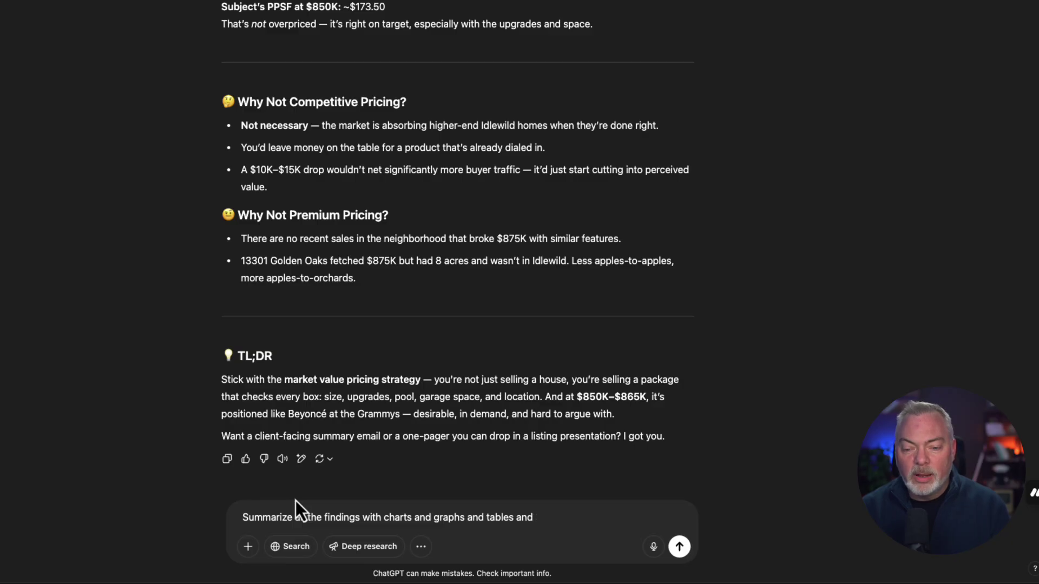
{"action": "type", "text": "create a "}
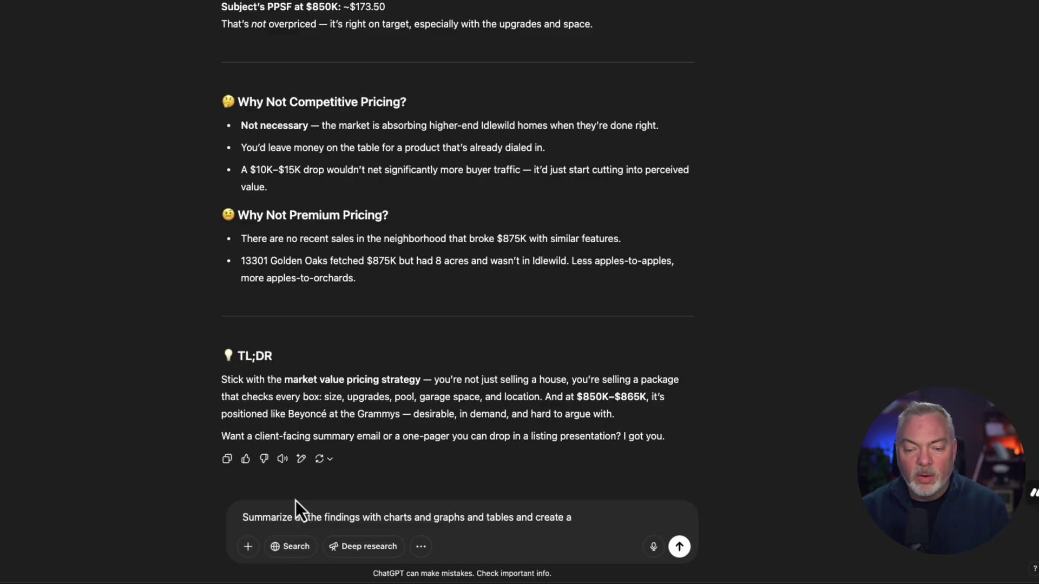
{"action": "type", "text": "Wrod"}
{"action": "key", "text": "BackSpace"}
{"action": "key", "text": "BackSpace"}
{"action": "key", "text": "BackSpace"}
{"action": "type", "text": "ord "}
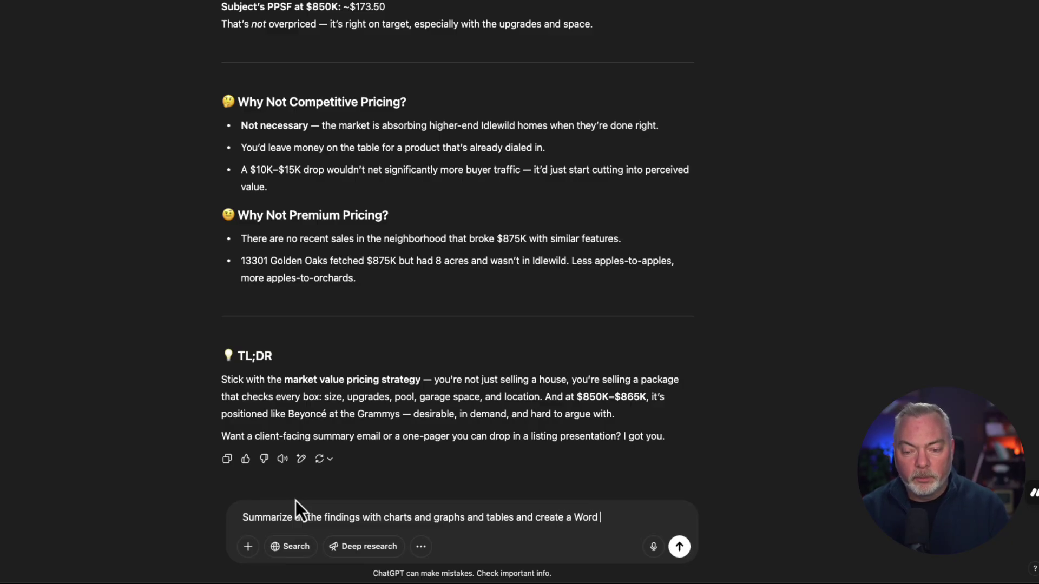
{"action": "type", "text": "doc"}
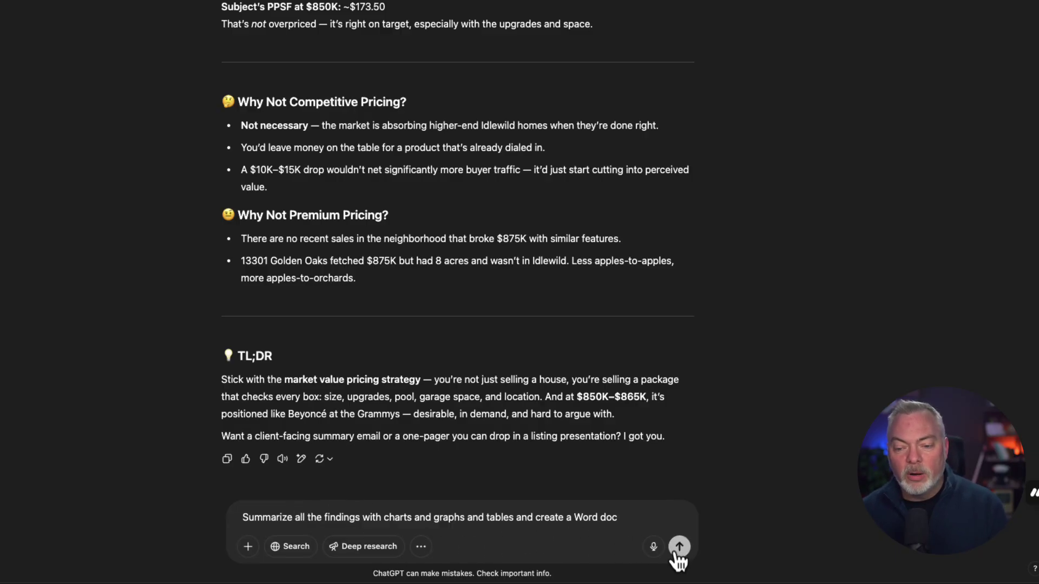
{"action": "left_click", "coordinate": [678, 547]}
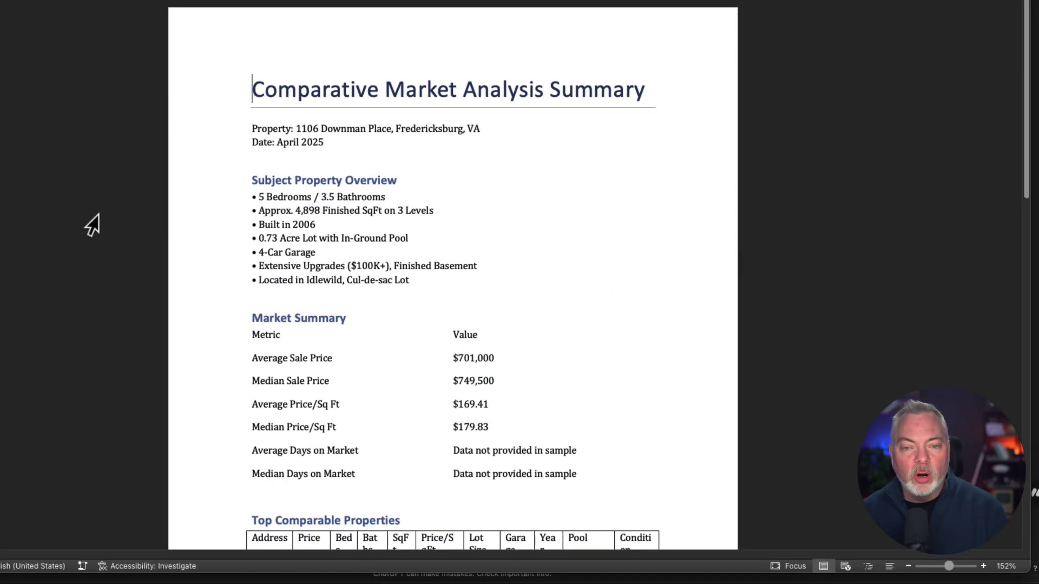
- Scroll through the Word summary's comparables table, price-per-square-foot chart and pricing strategy
{"action": "scroll", "coordinate": [92, 225], "scroll_direction": "down", "scroll_amount": 2}
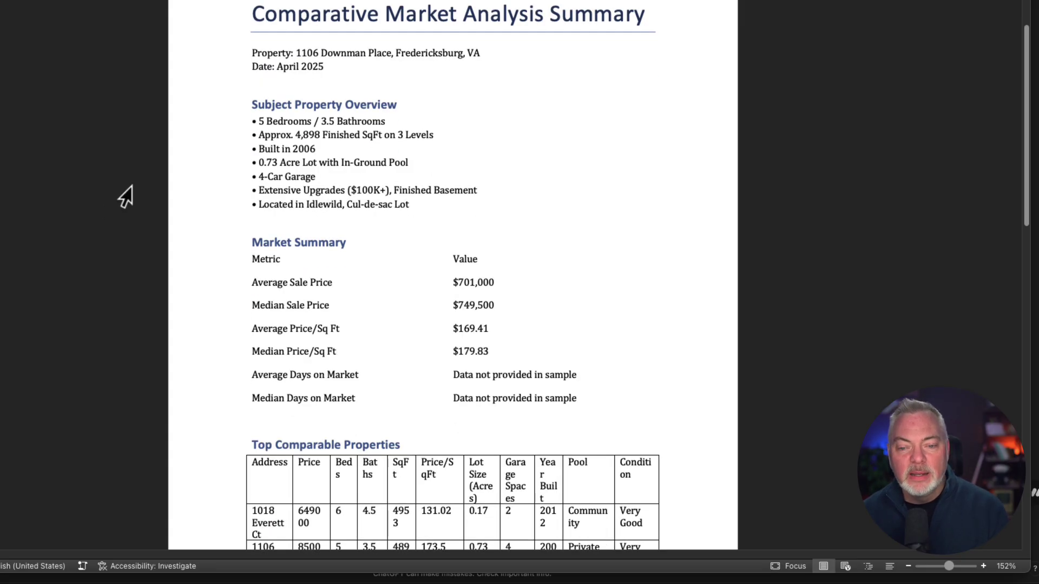
{"action": "scroll", "coordinate": [306, 195], "scroll_direction": "down", "scroll_amount": 6}
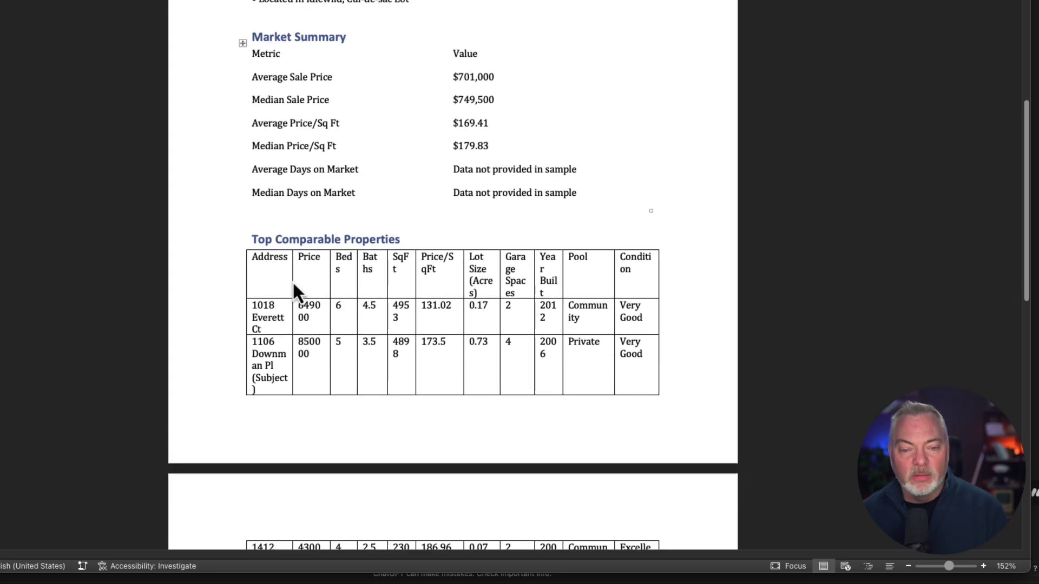
{"action": "scroll", "coordinate": [281, 275], "scroll_direction": "down", "scroll_amount": 15}
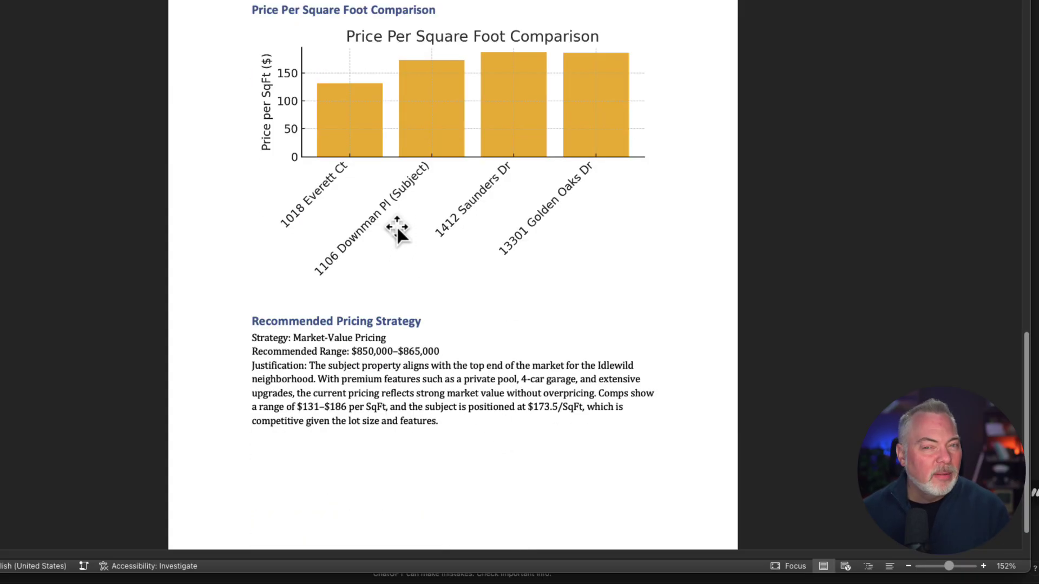
{"action": "scroll", "coordinate": [389, 219], "scroll_direction": "down", "scroll_amount": 1}
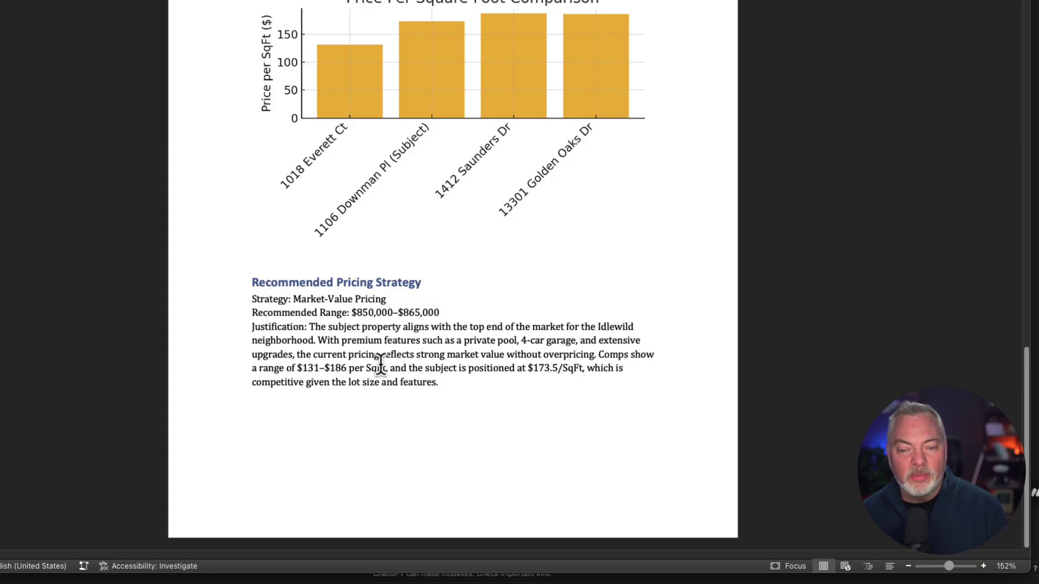
{"action": "scroll", "coordinate": [379, 346], "scroll_direction": "up", "scroll_amount": 15}
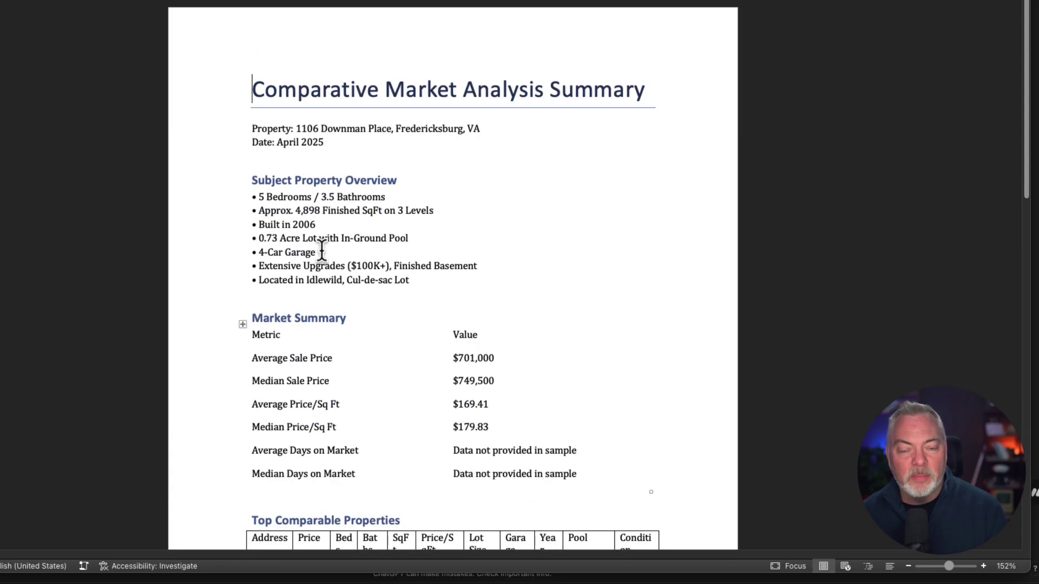
{"action": "scroll", "coordinate": [320, 255], "scroll_direction": "down", "scroll_amount": 12}
{"action": "scroll", "coordinate": [321, 255], "scroll_direction": "up", "scroll_amount": 15}
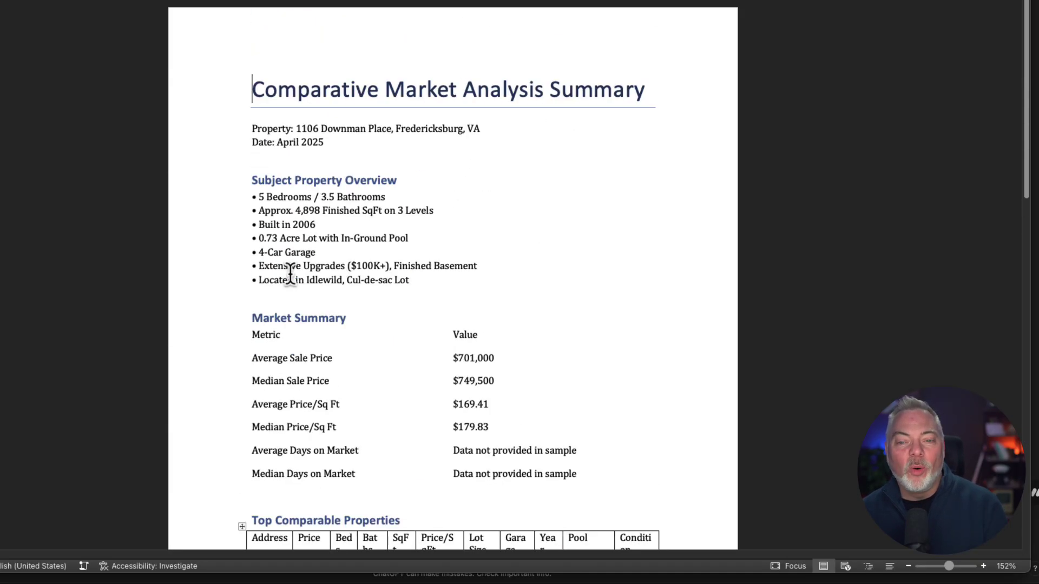